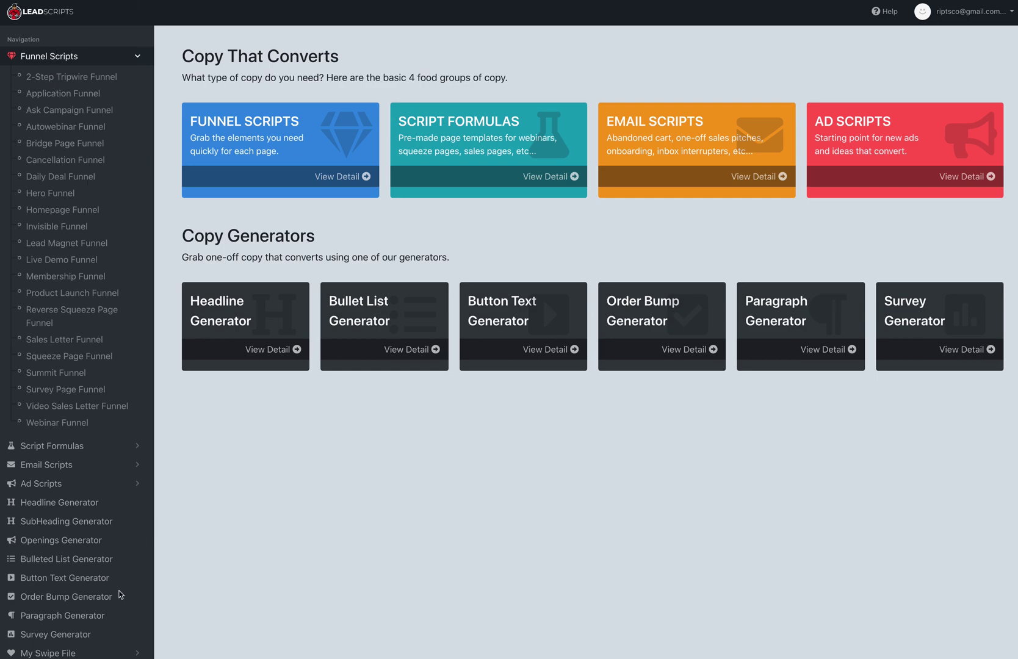
- Open the Headline Generator and toggle Show Formula on, then off again
{"action": "left_click", "coordinate": [57, 505]}
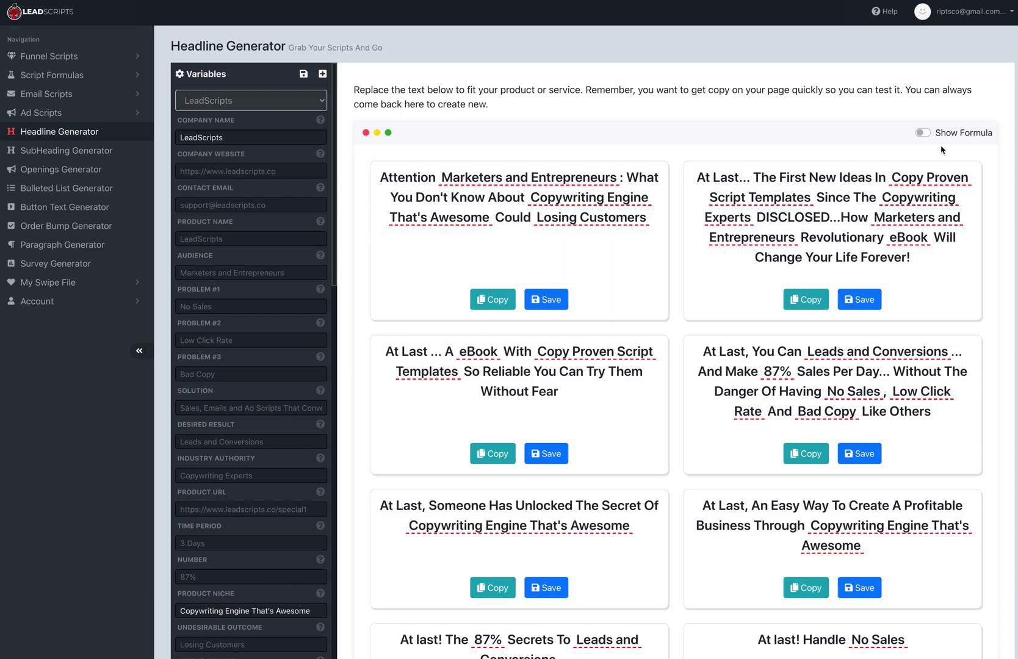
{"action": "left_click", "coordinate": [956, 136]}
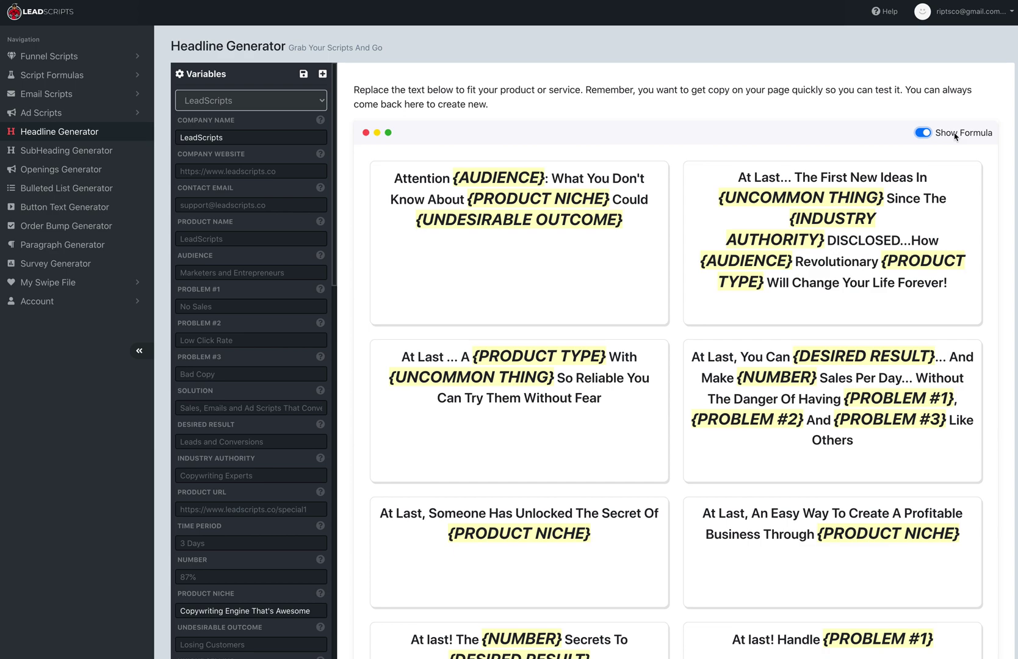
{"action": "left_click", "coordinate": [957, 135]}
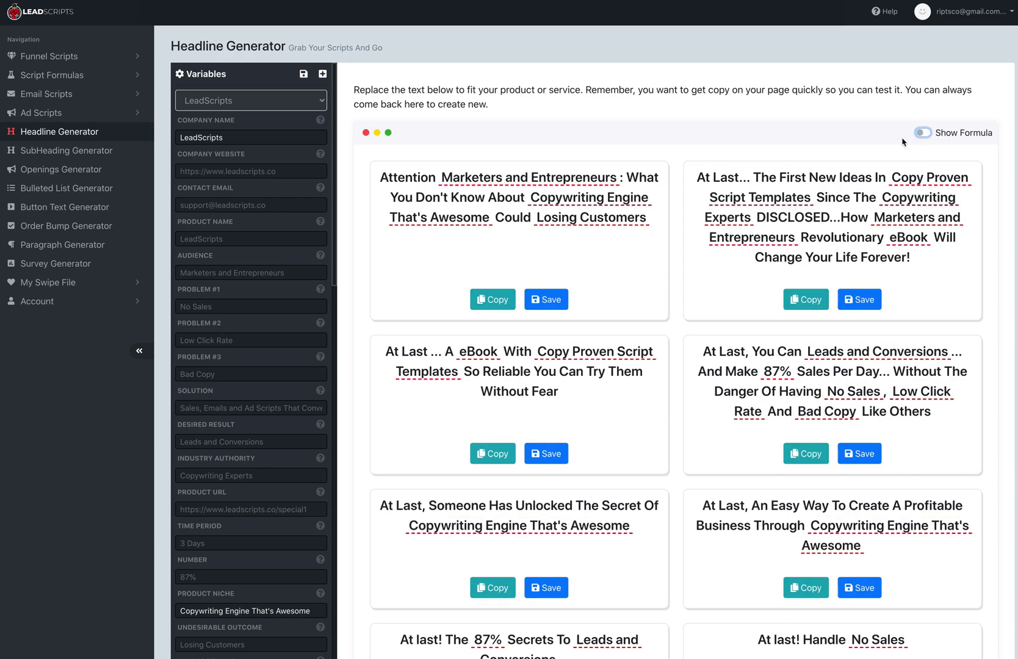
- Fill the variables from the Google Ad Business set, then switch back to LeadScripts
{"action": "left_click", "coordinate": [270, 108]}
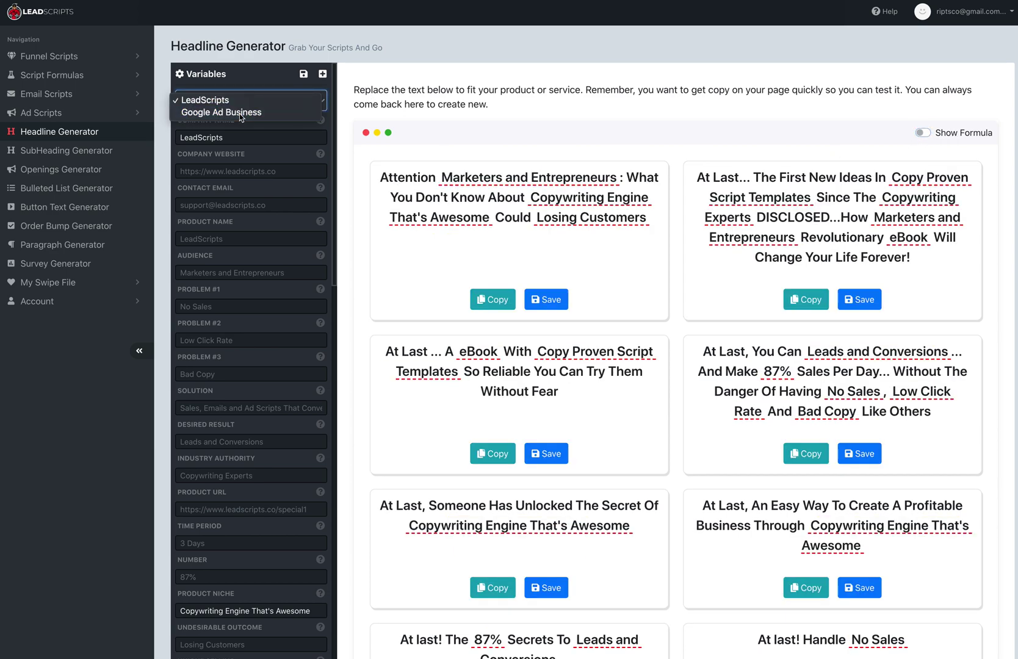
{"action": "left_click", "coordinate": [241, 114]}
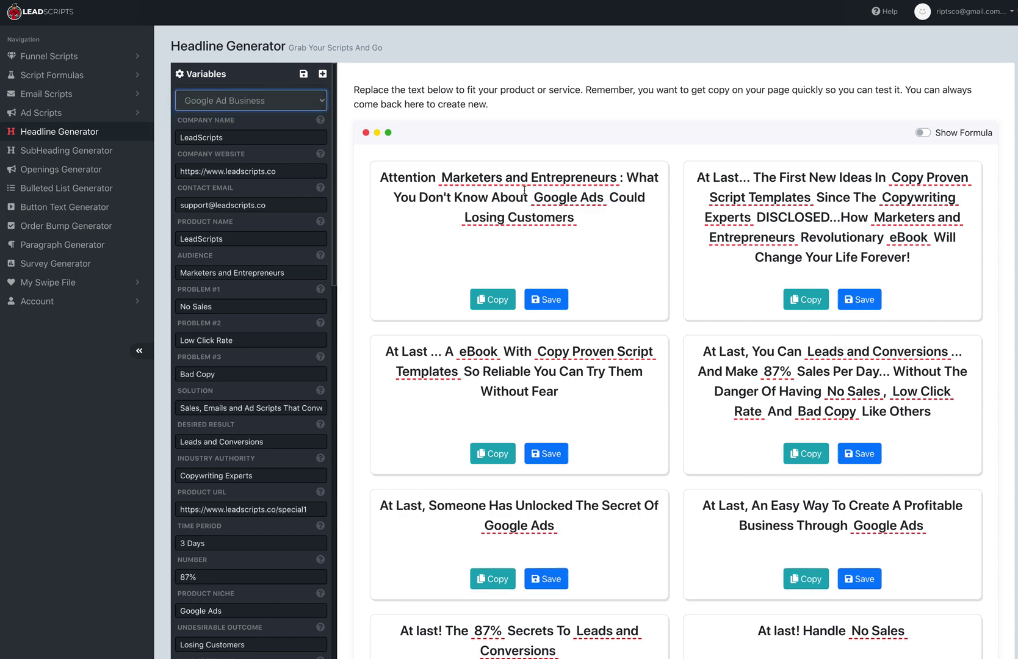
{"action": "left_click", "coordinate": [276, 102]}
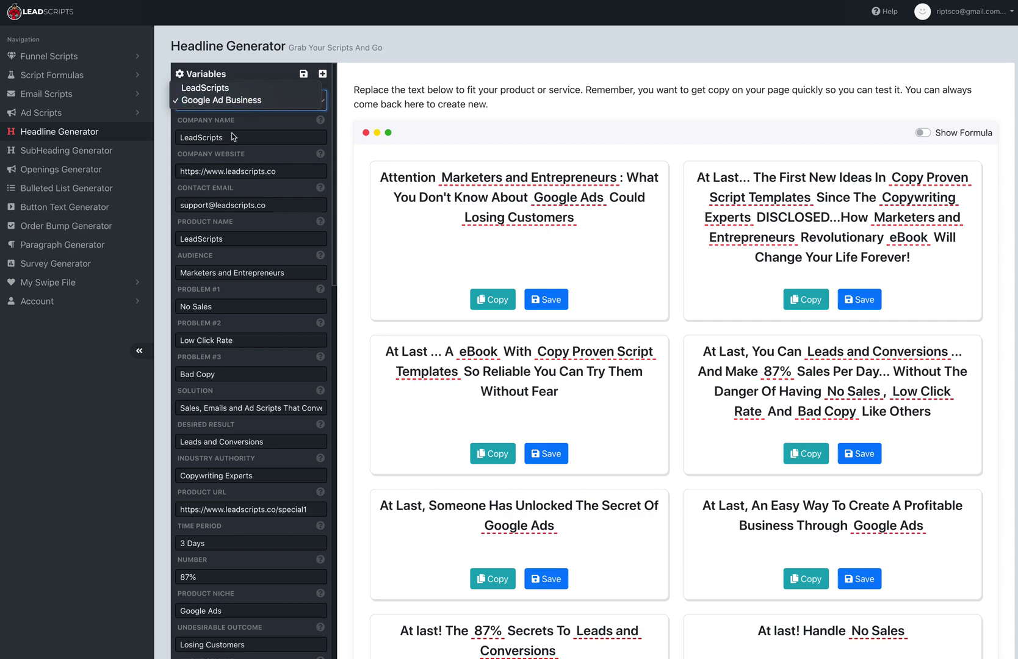
{"action": "left_click", "coordinate": [238, 92]}
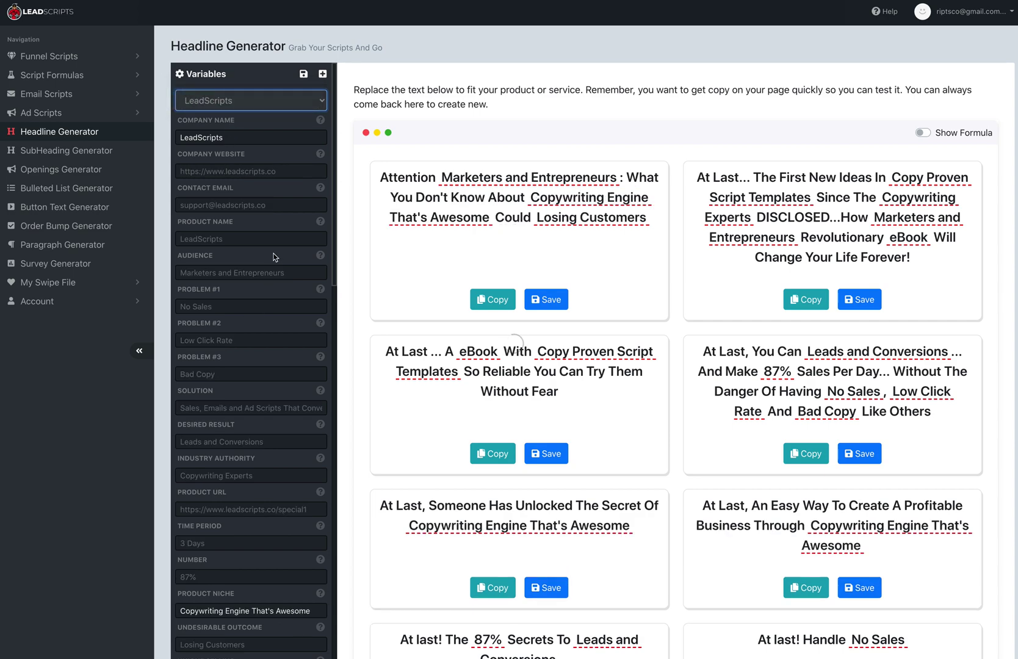
- Save the current variables under the name LeadScripts and show the headline formulas with placeholders
{"action": "left_click", "coordinate": [303, 72]}
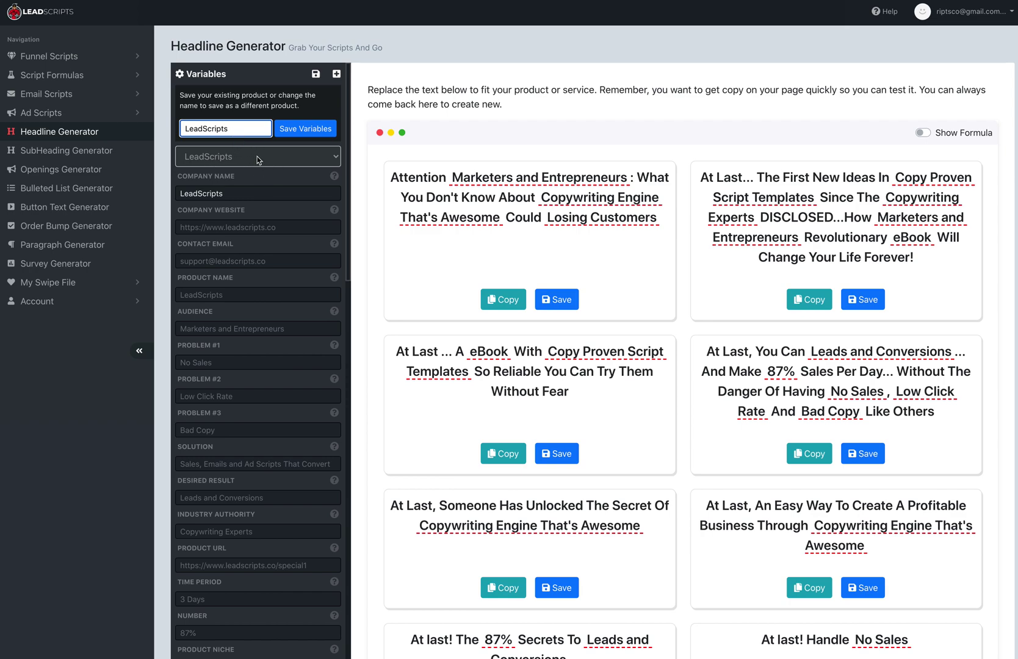
{"action": "left_click", "coordinate": [230, 155]}
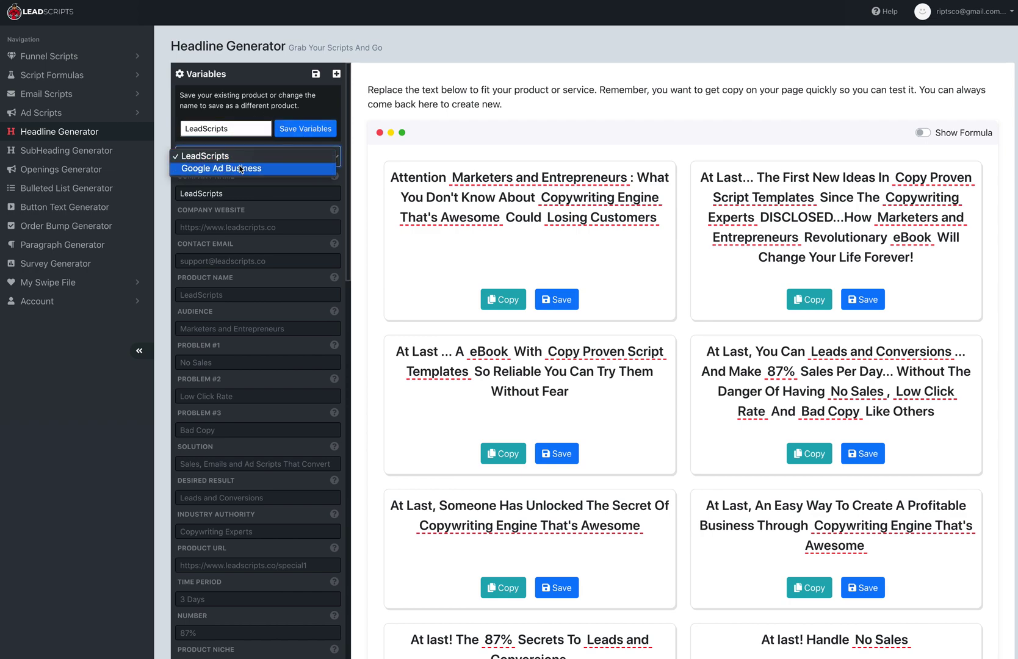
{"action": "left_click", "coordinate": [336, 74]}
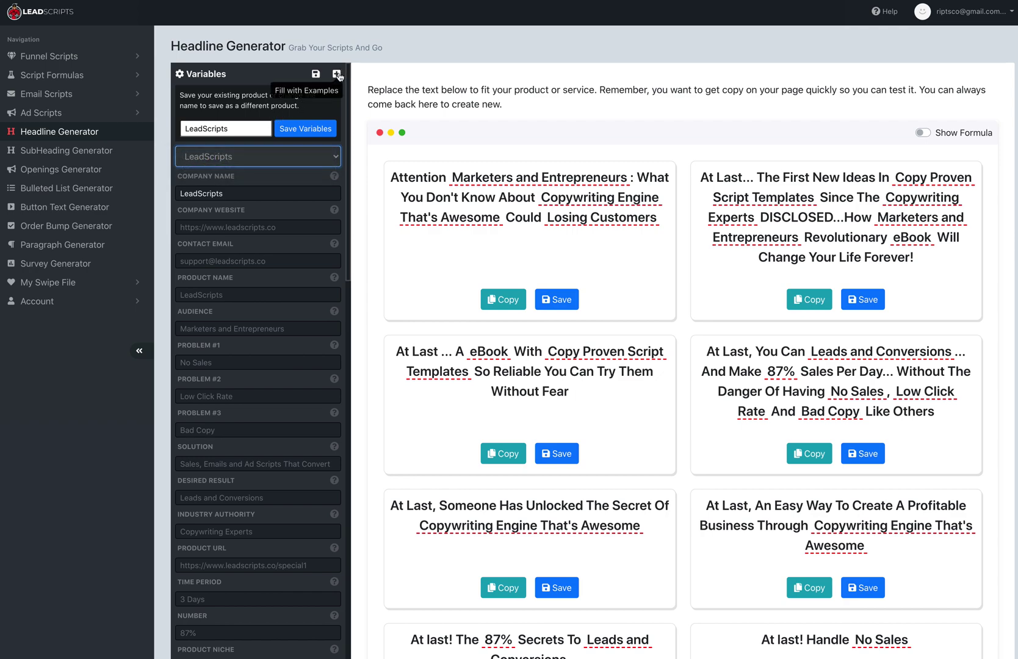
{"action": "left_click", "coordinate": [293, 129]}
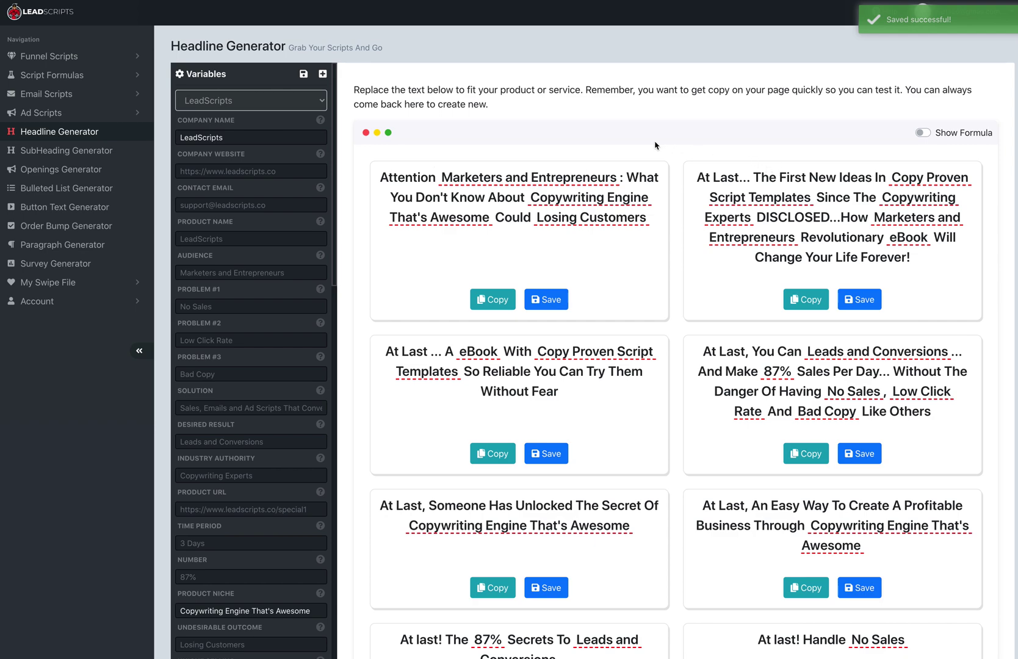
{"action": "left_click", "coordinate": [961, 134]}
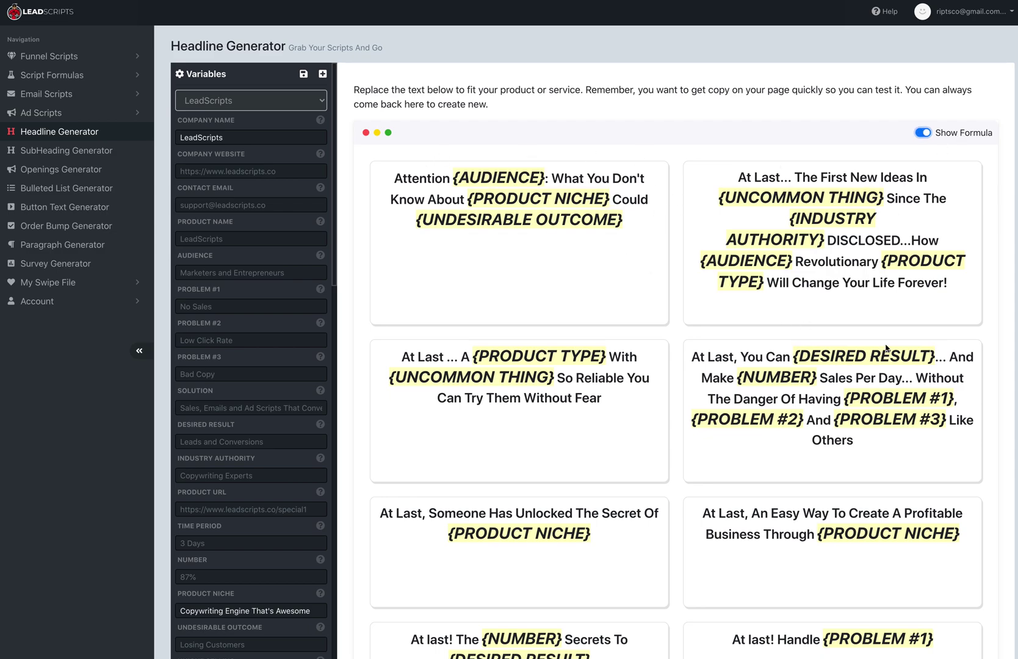
- Load more headline records, then toggle Show Formula on and back to filled-in values
{"action": "scroll", "coordinate": [887, 349], "scroll_direction": "down", "scroll_amount": 20}
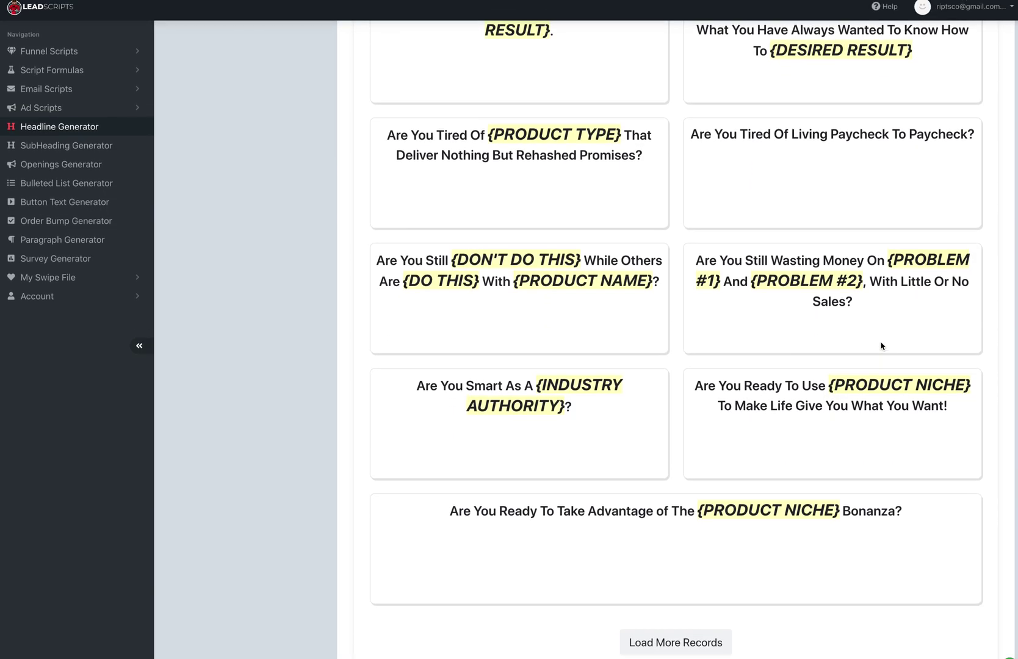
{"action": "left_click", "coordinate": [696, 643]}
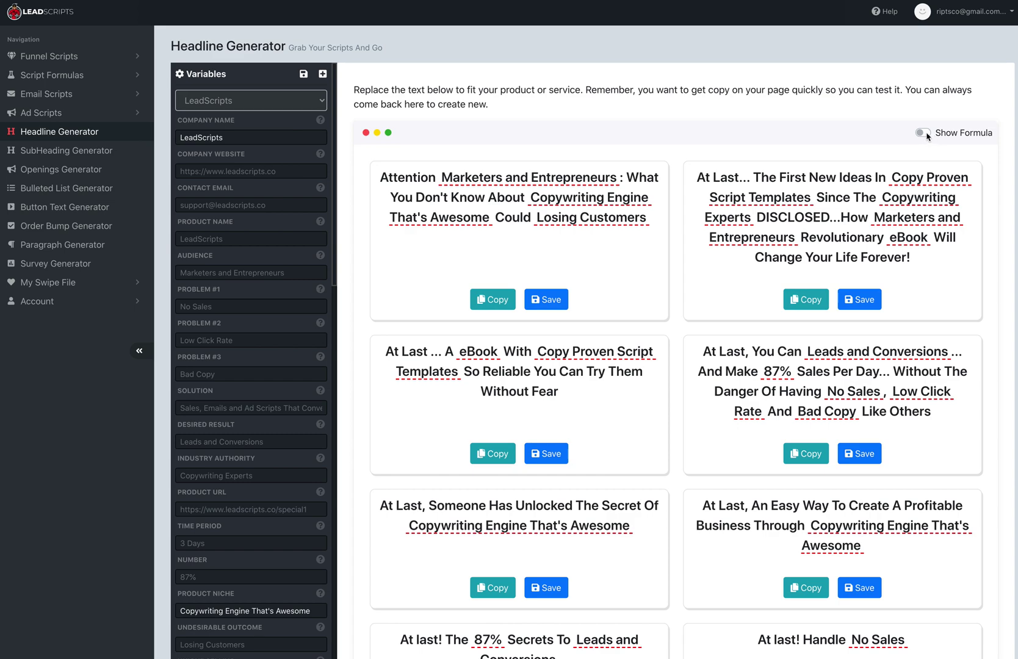
{"action": "left_click", "coordinate": [926, 134]}
{"action": "left_click", "coordinate": [927, 135]}
- Open the Subheading Generator, then the Order Bump Generator
{"action": "left_click", "coordinate": [59, 153]}
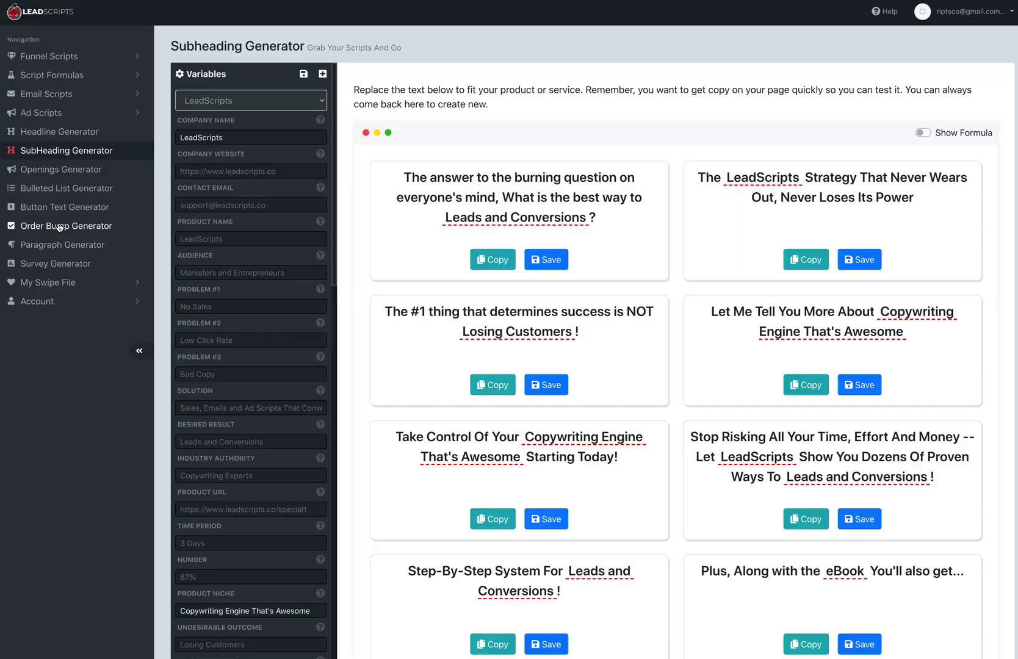
{"action": "left_click", "coordinate": [60, 226]}
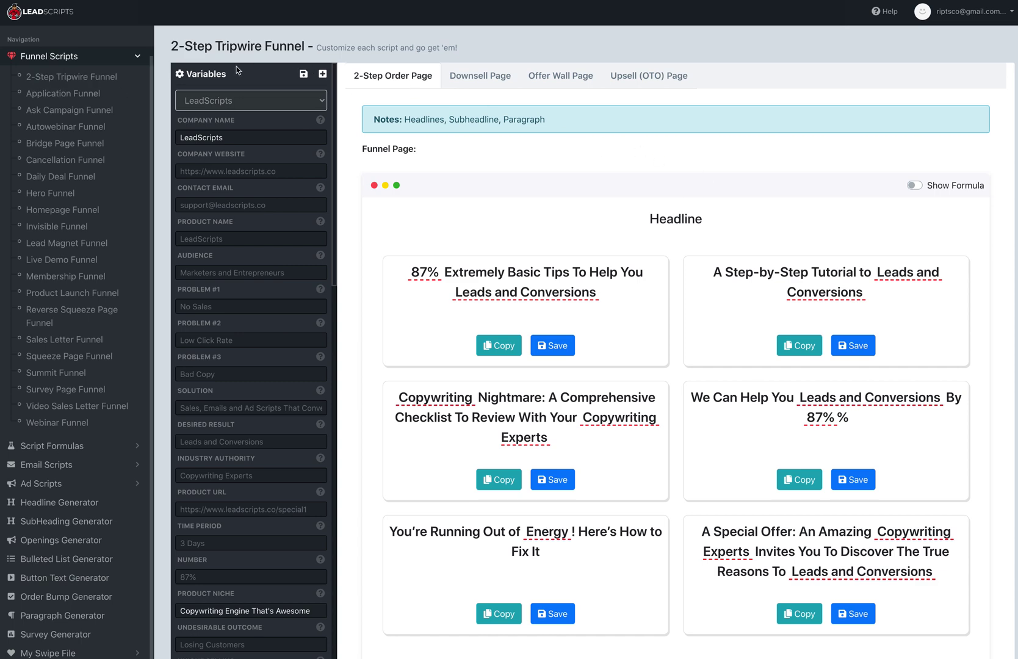
{"action": "left_click", "coordinate": [231, 107]}
{"action": "left_click", "coordinate": [234, 114]}
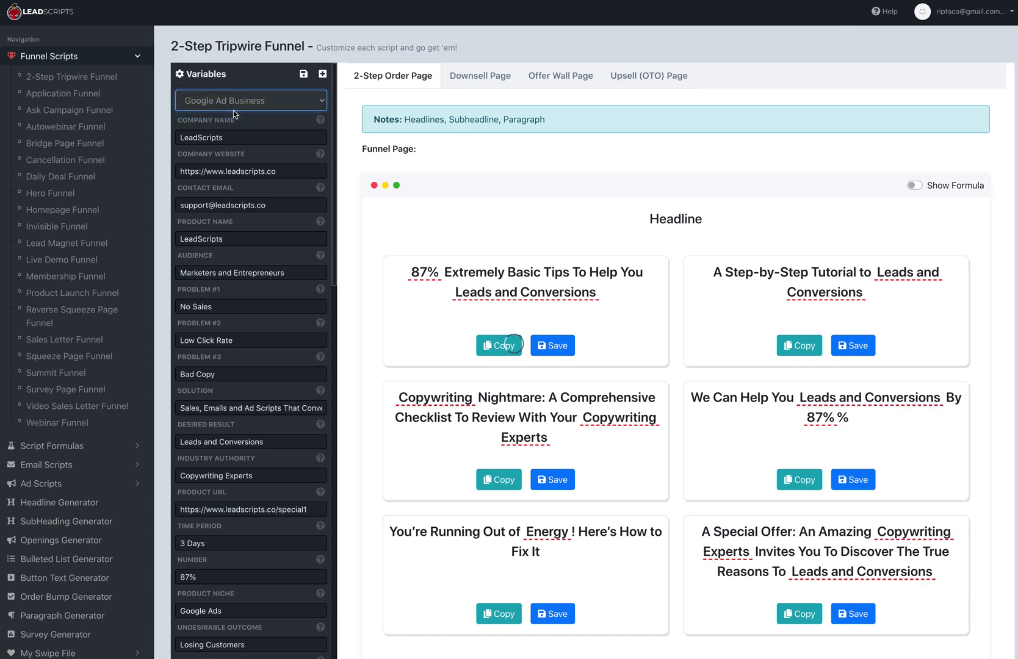
{"action": "left_click", "coordinate": [234, 107]}
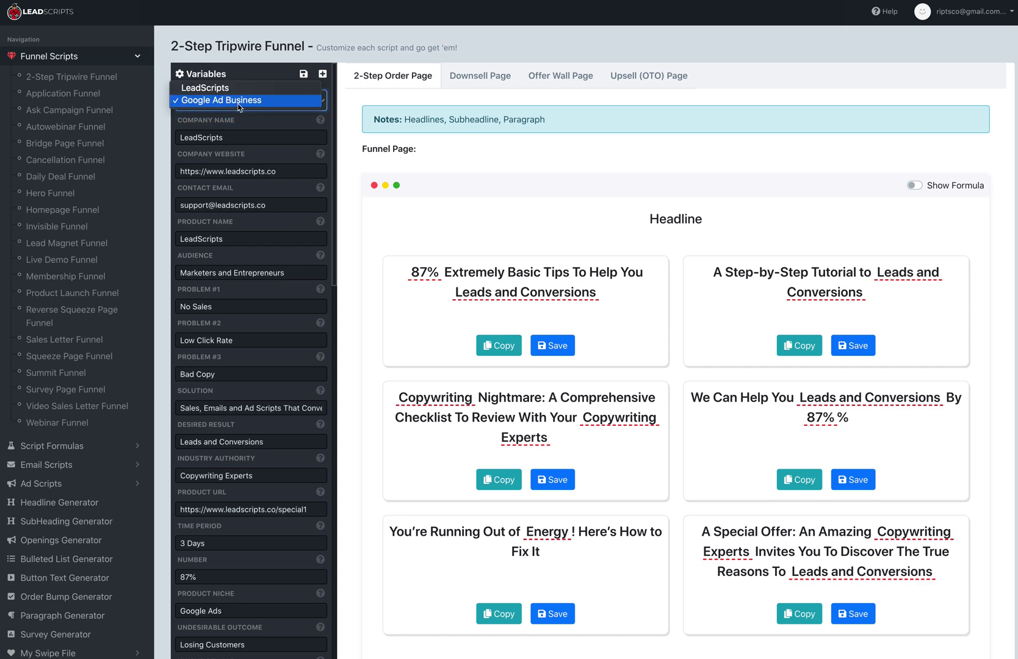
{"action": "left_click", "coordinate": [242, 87]}
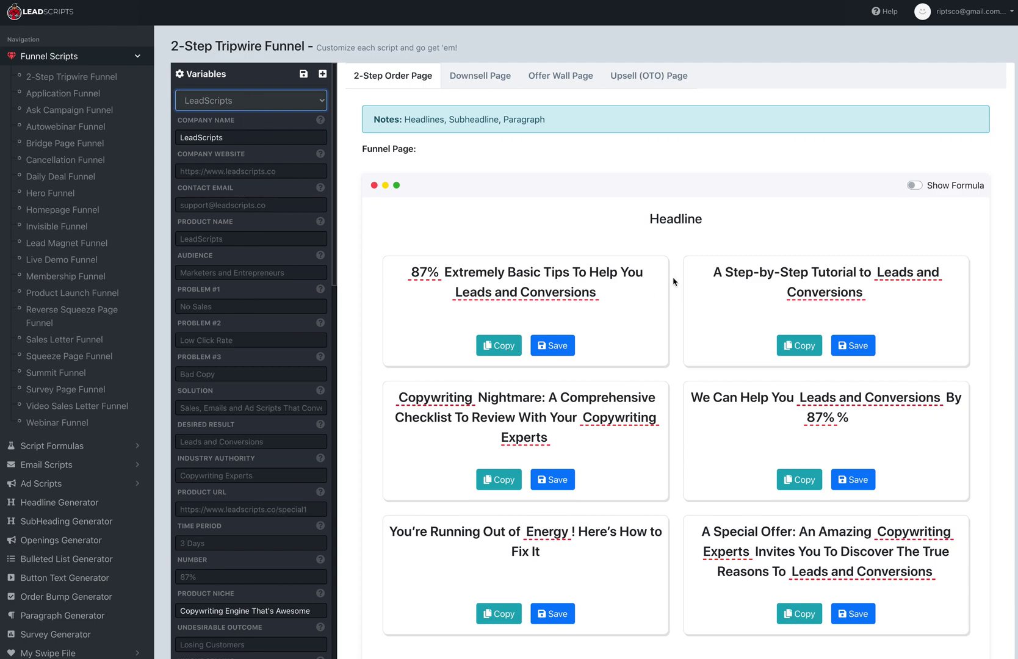
{"action": "left_click", "coordinate": [942, 187]}
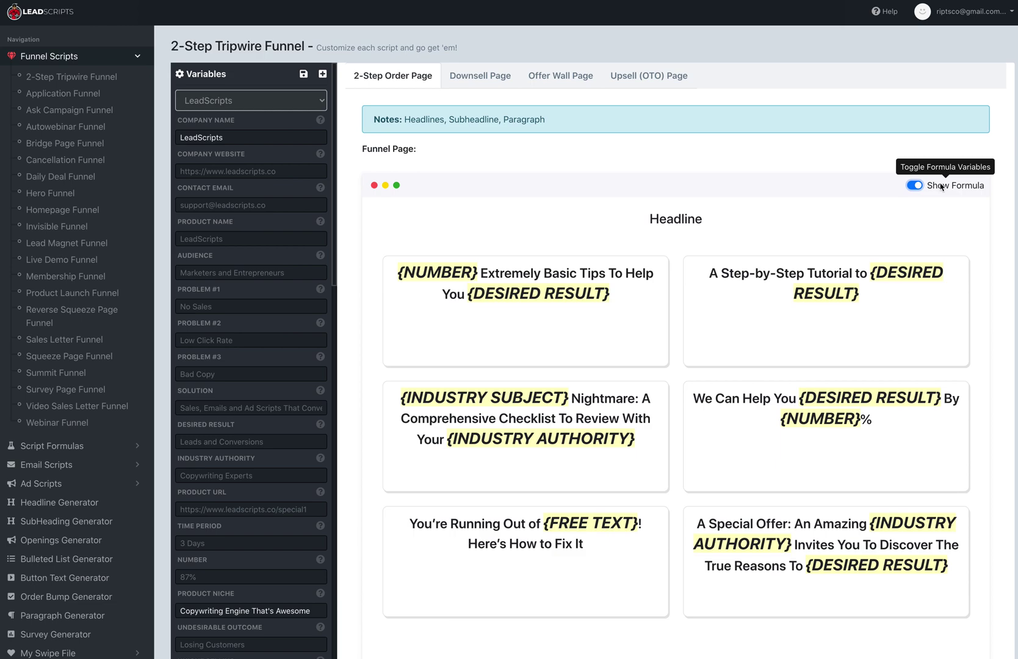
{"action": "left_click", "coordinate": [942, 187]}
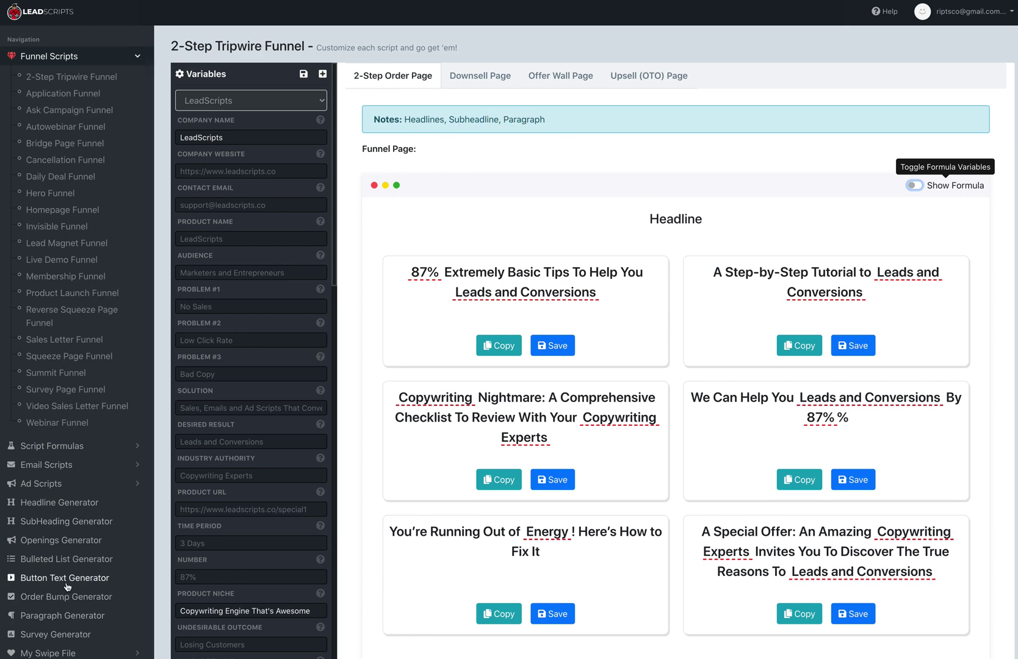
{"action": "scroll", "coordinate": [61, 574], "scroll_direction": "down", "scroll_amount": 1}
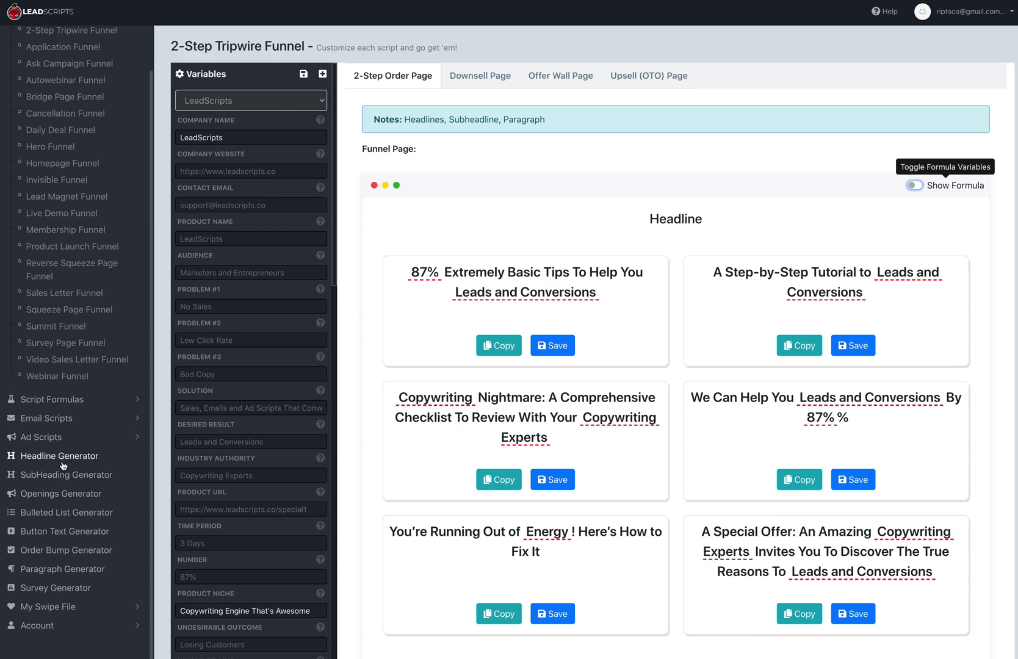
{"action": "left_click", "coordinate": [63, 495]}
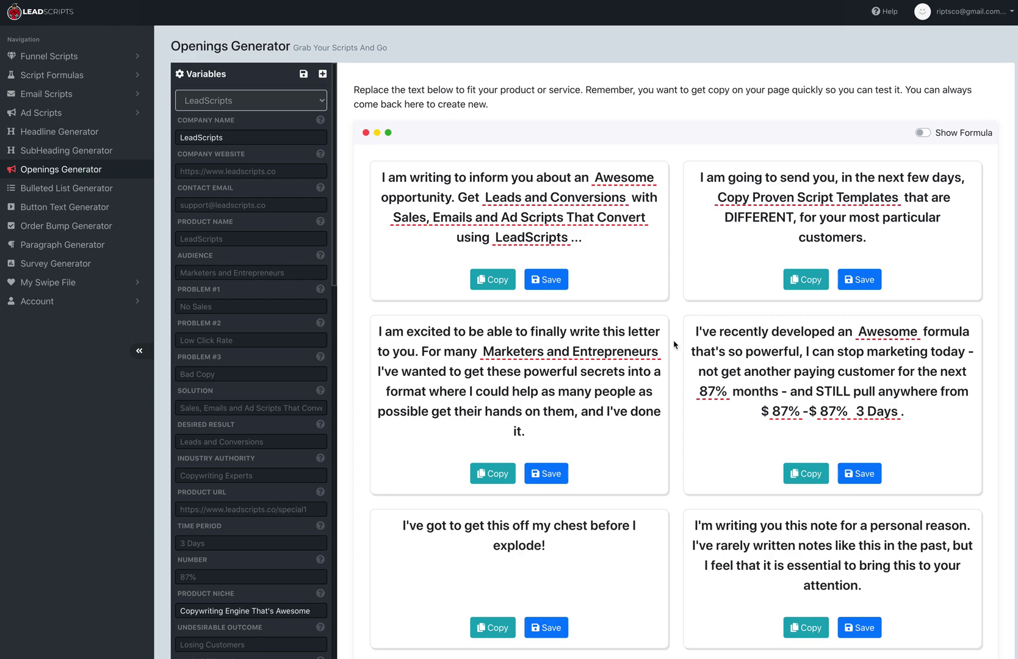
{"action": "scroll", "coordinate": [701, 340], "scroll_direction": "down", "scroll_amount": 10}
{"action": "scroll", "coordinate": [700, 340], "scroll_direction": "down", "scroll_amount": 5}
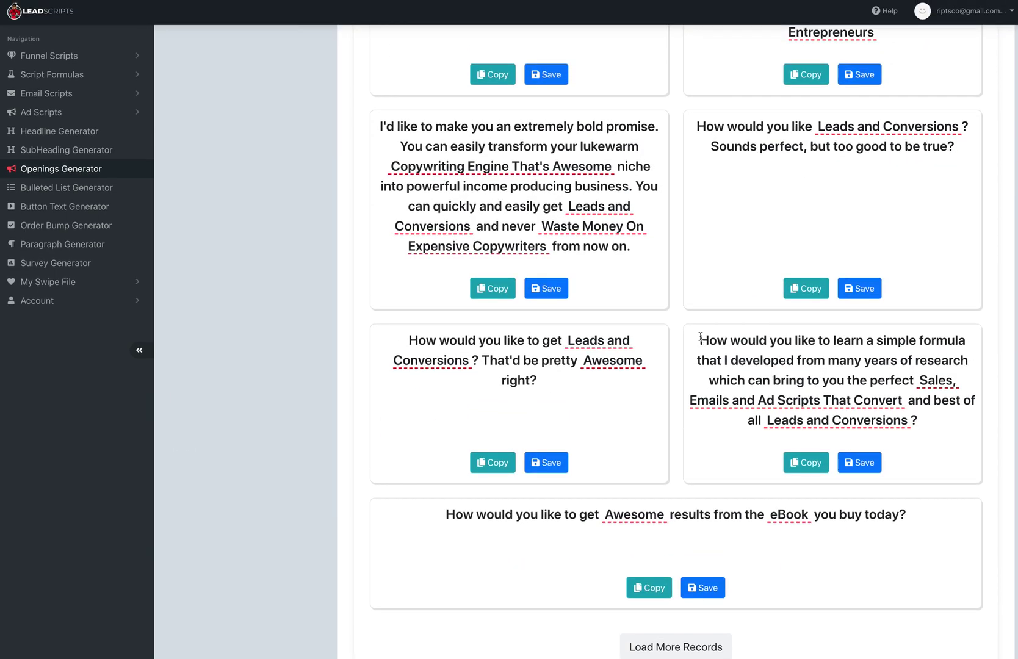
{"action": "key", "text": "super+r"}
{"action": "left_click", "coordinate": [928, 133]}
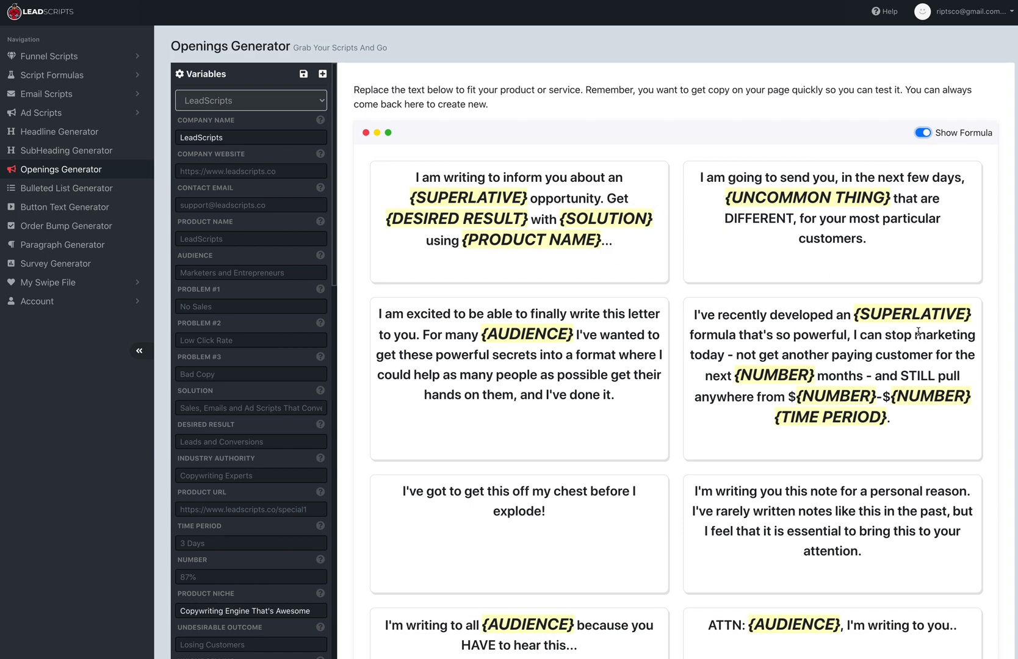
{"action": "left_click", "coordinate": [950, 136]}
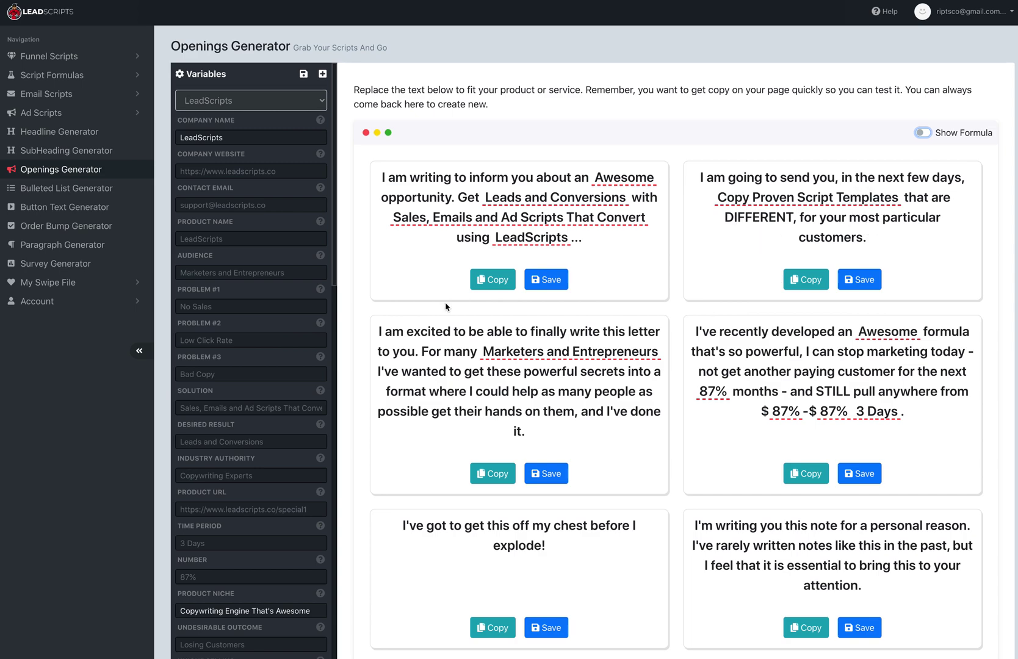
{"action": "scroll", "coordinate": [271, 332], "scroll_direction": "down", "scroll_amount": 15}
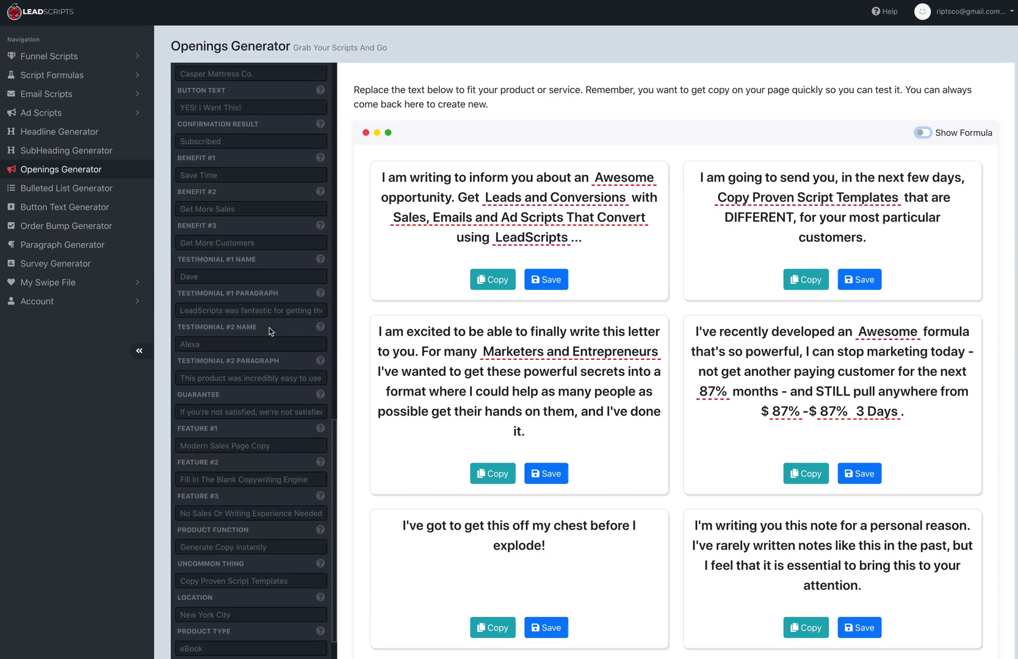
{"action": "scroll", "coordinate": [298, 423], "scroll_direction": "down", "scroll_amount": 4}
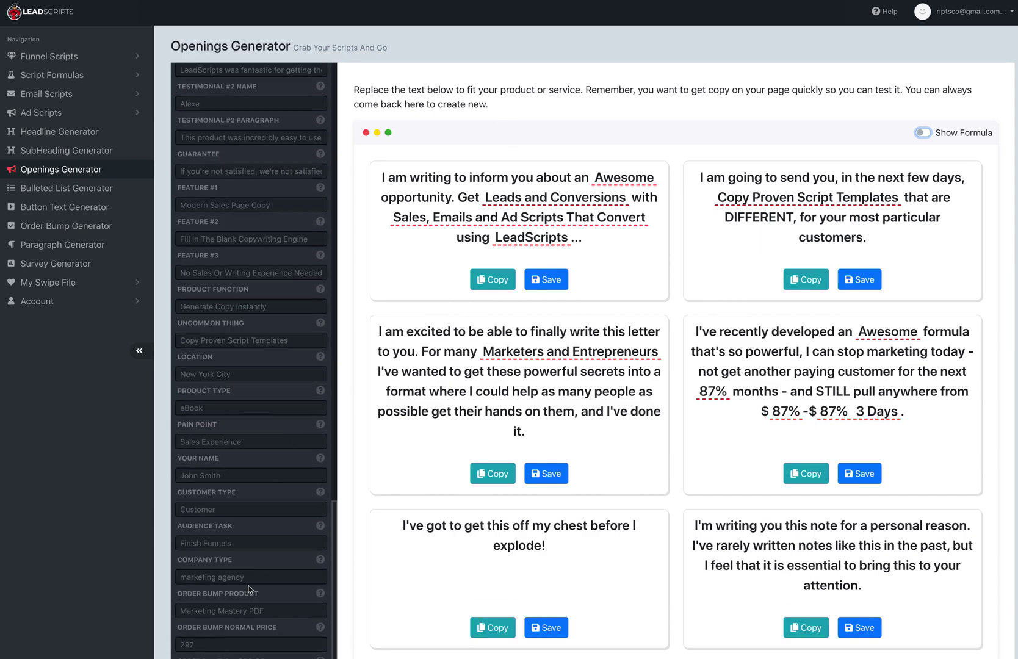
{"action": "scroll", "coordinate": [242, 269], "scroll_direction": "up", "scroll_amount": 20}
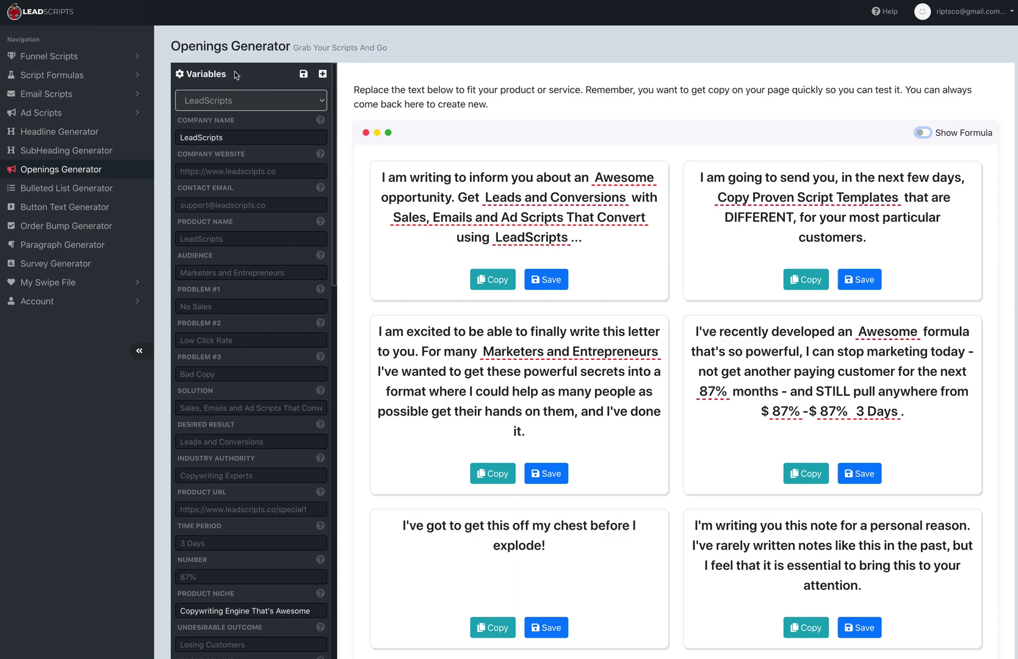
{"action": "scroll", "coordinate": [243, 246], "scroll_direction": "down", "scroll_amount": 10}
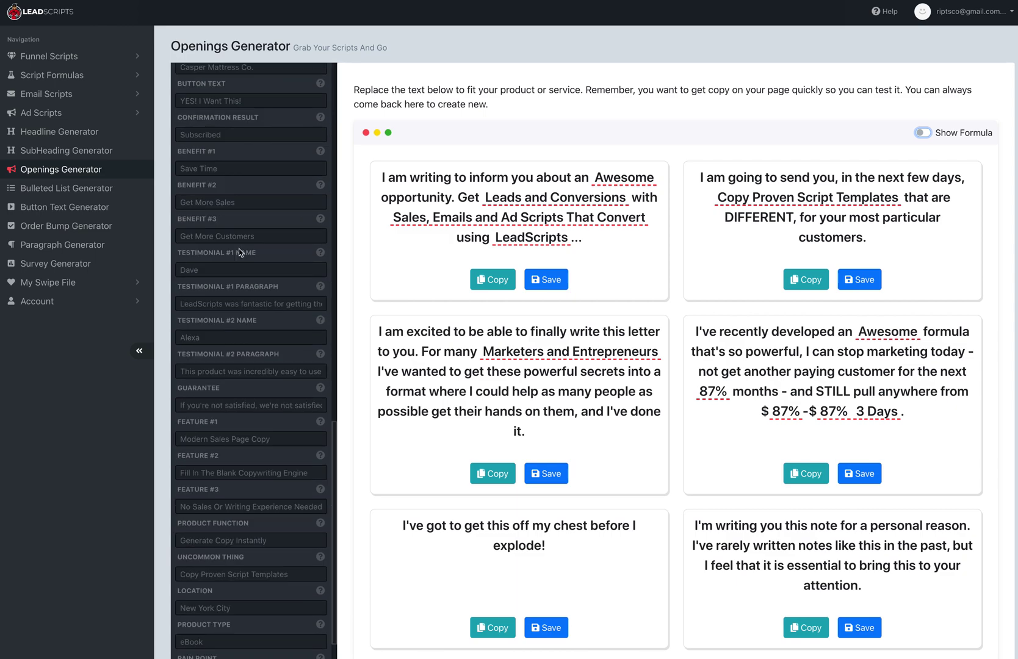
{"action": "scroll", "coordinate": [238, 248], "scroll_direction": "up", "scroll_amount": 10}
{"action": "left_click", "coordinate": [220, 105]}
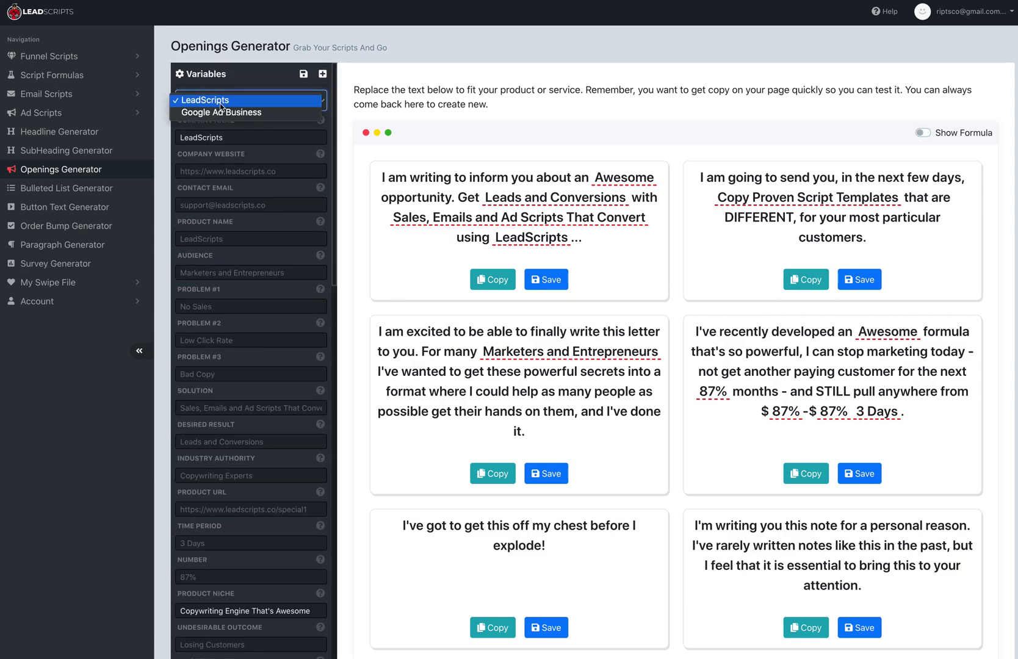
{"action": "left_click", "coordinate": [228, 102]}
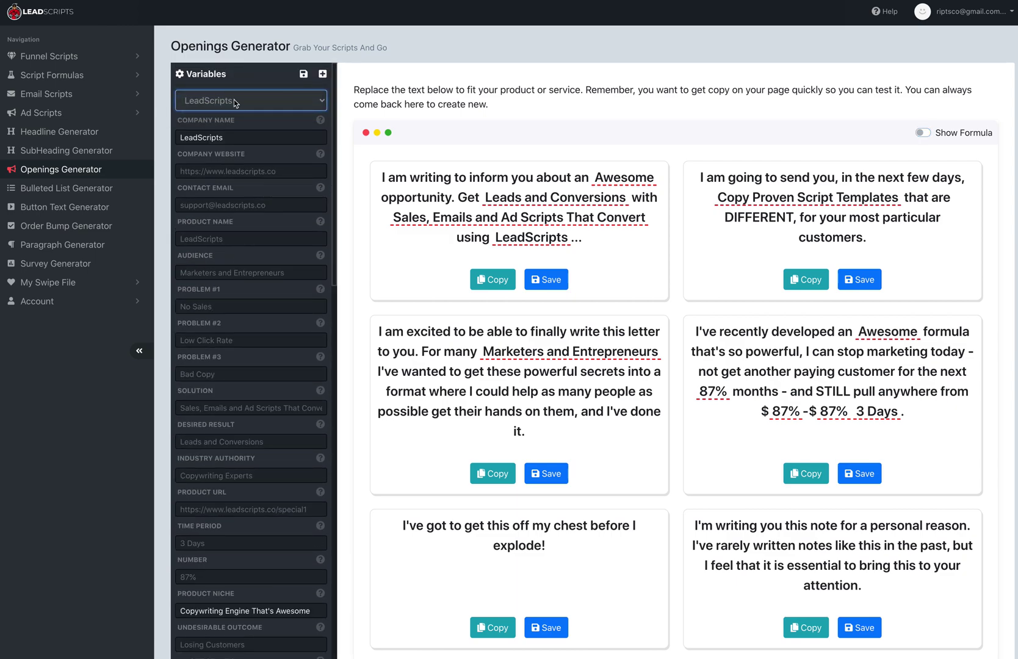
- Expand My Swipe File, open My Products, and edit the Google Ad Business product
{"action": "left_click", "coordinate": [67, 283]}
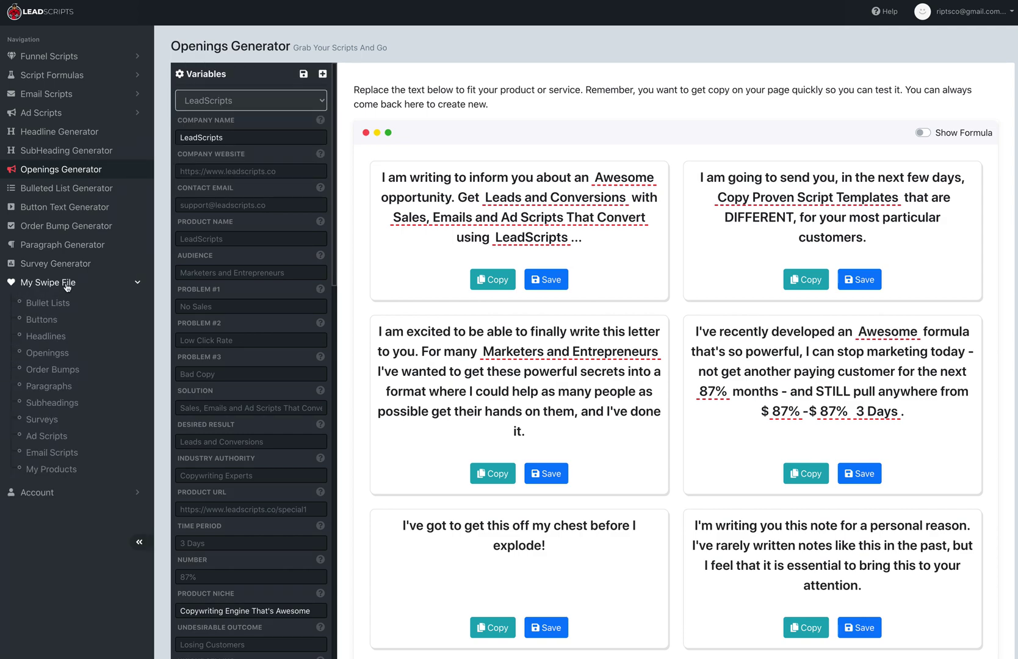
{"action": "left_click", "coordinate": [45, 473]}
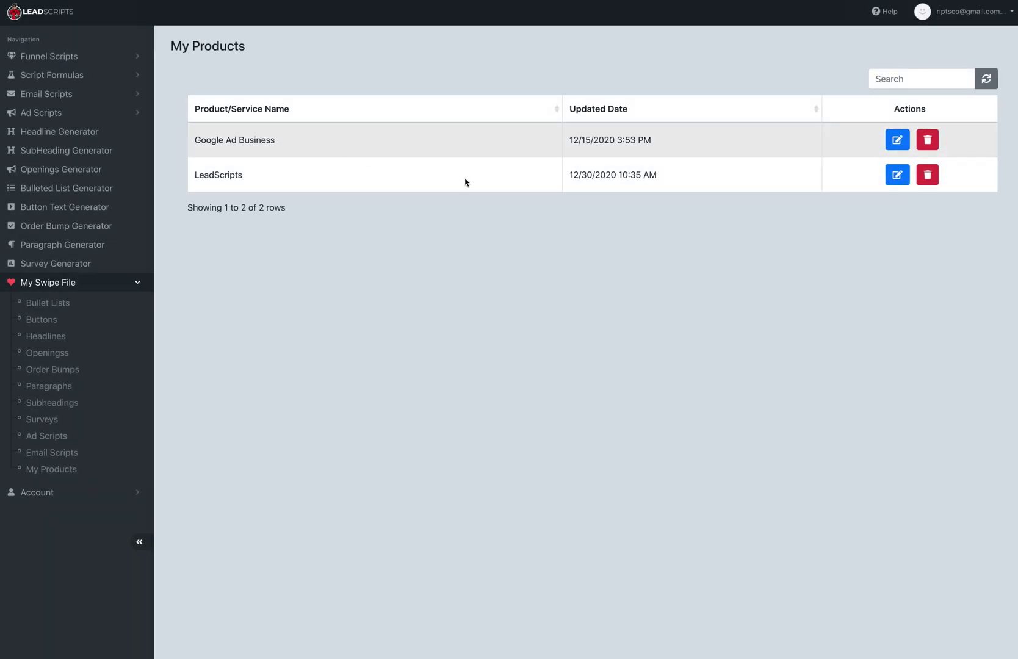
{"action": "left_click", "coordinate": [898, 139]}
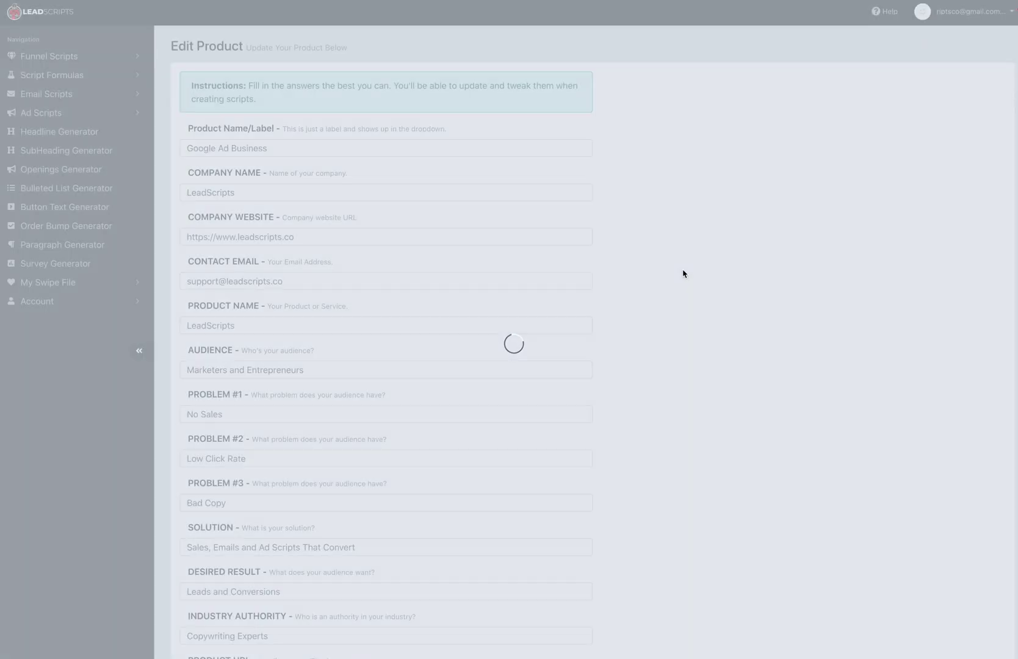
- Open the 2-Step Tripwire Funnel, browse its Downsell, Offer Wall and Upsell tabs, and toggle formulas
{"action": "left_click", "coordinate": [49, 56]}
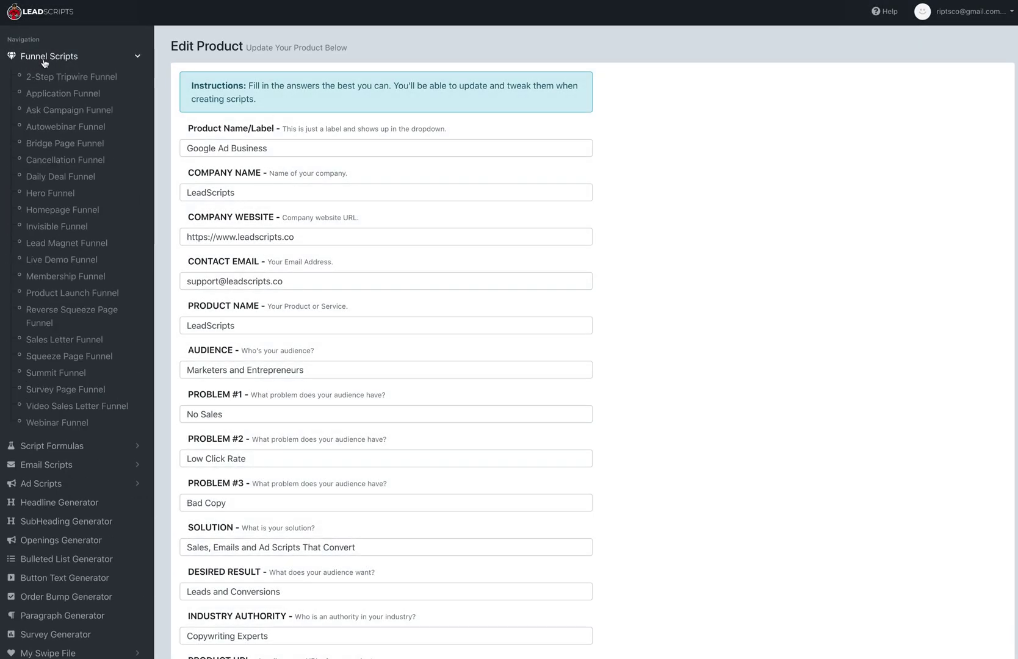
{"action": "left_click", "coordinate": [60, 78]}
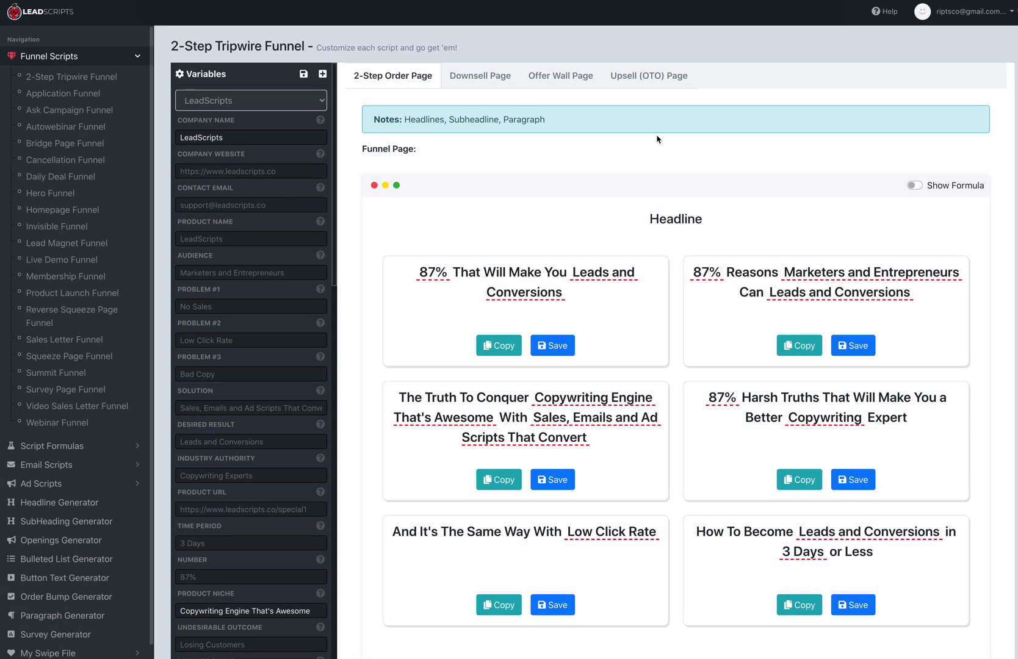
{"action": "left_click", "coordinate": [476, 78]}
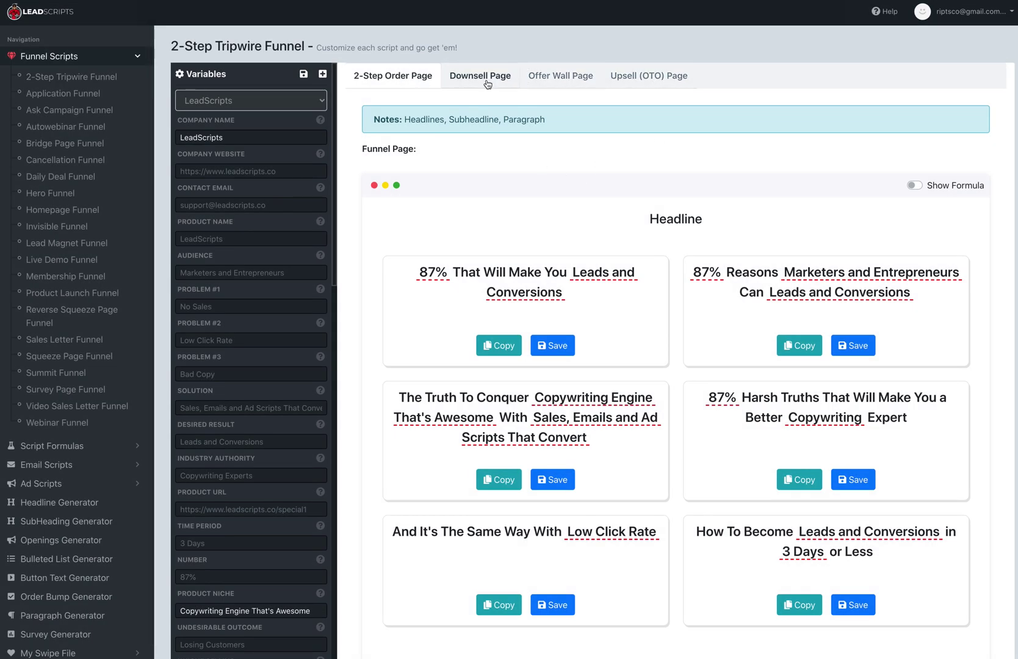
{"action": "left_click", "coordinate": [557, 80]}
{"action": "left_click", "coordinate": [625, 76]}
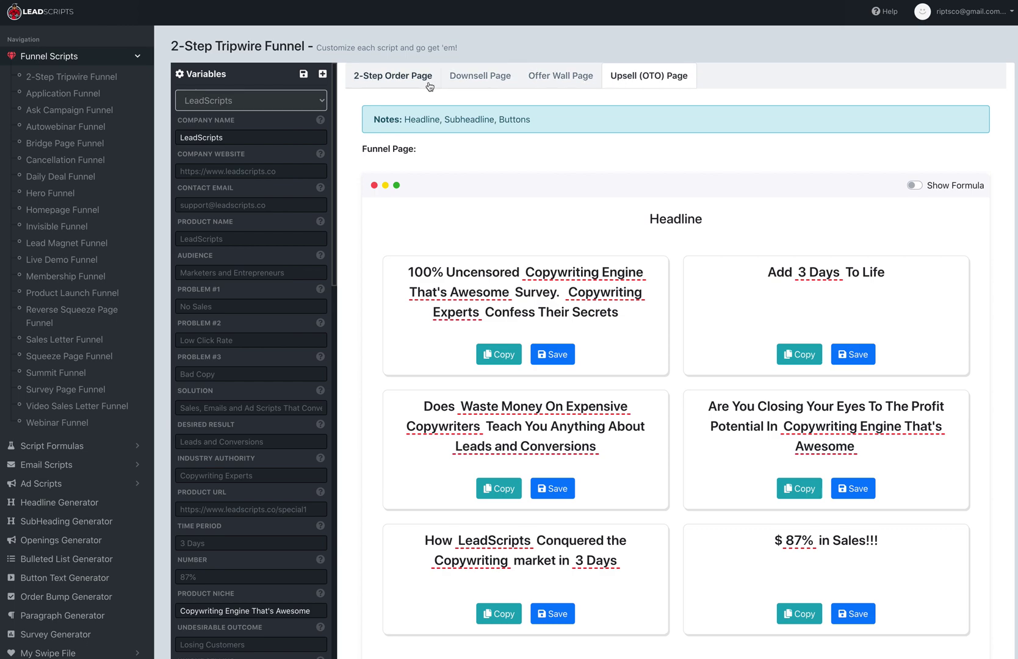
{"action": "left_click", "coordinate": [401, 86]}
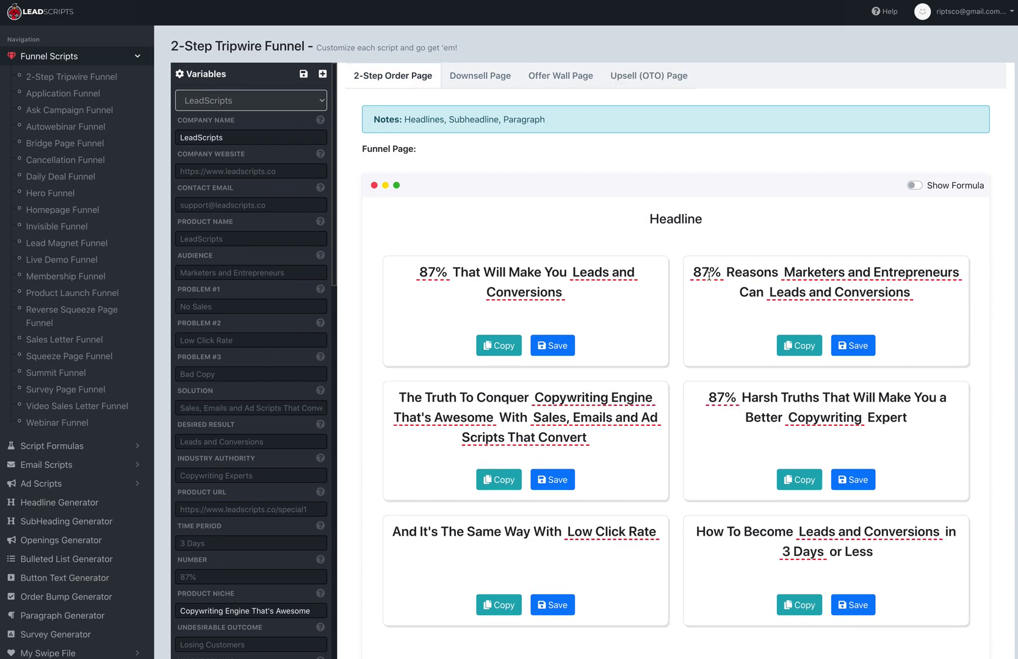
{"action": "left_click", "coordinate": [941, 190]}
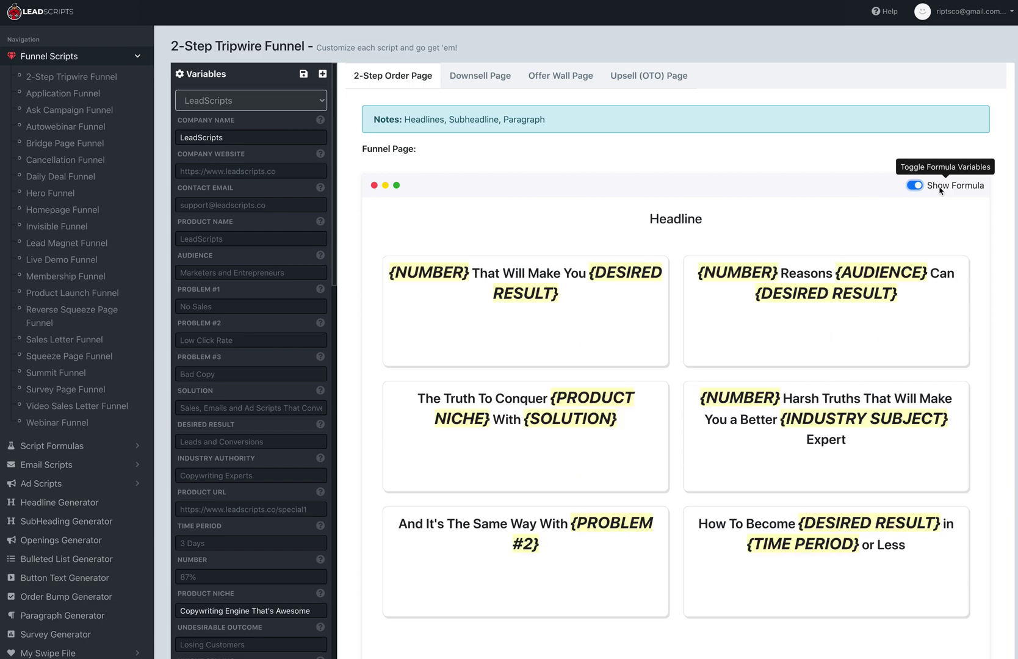
{"action": "left_click", "coordinate": [941, 190]}
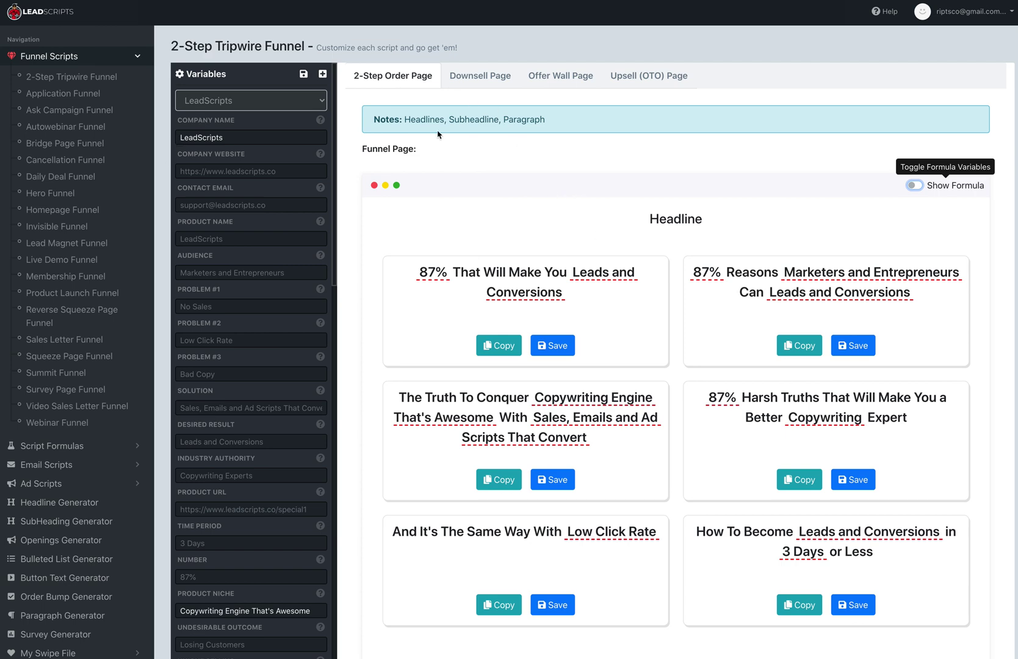
- Highlight the page notes and browse the Downsell, Offer Wall and Upsell (OTO) page headlines
{"action": "left_click_drag", "start_coordinate": [568, 121], "coordinate": [403, 121]}
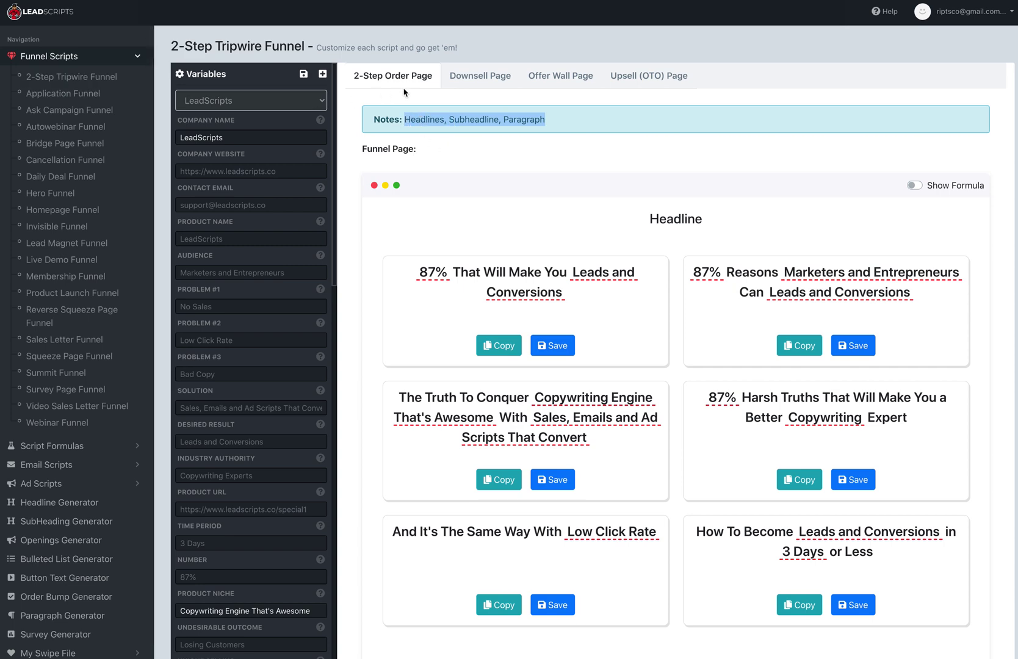
{"action": "left_click", "coordinate": [480, 75]}
{"action": "left_click_drag", "start_coordinate": [580, 125], "coordinate": [402, 119]}
{"action": "left_click", "coordinate": [546, 81]}
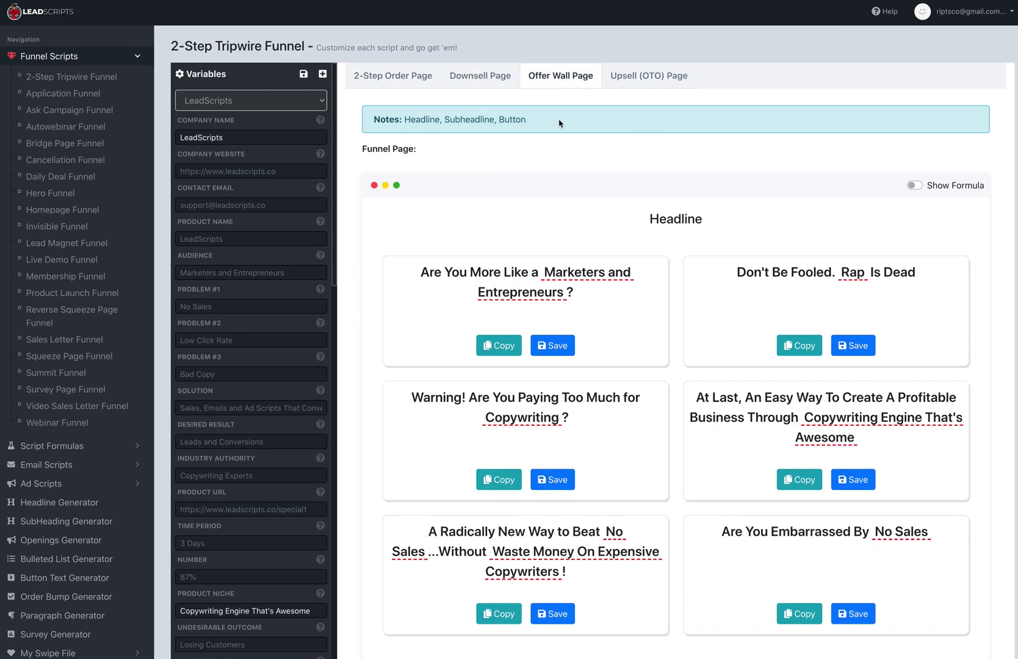
{"action": "left_click", "coordinate": [653, 77]}
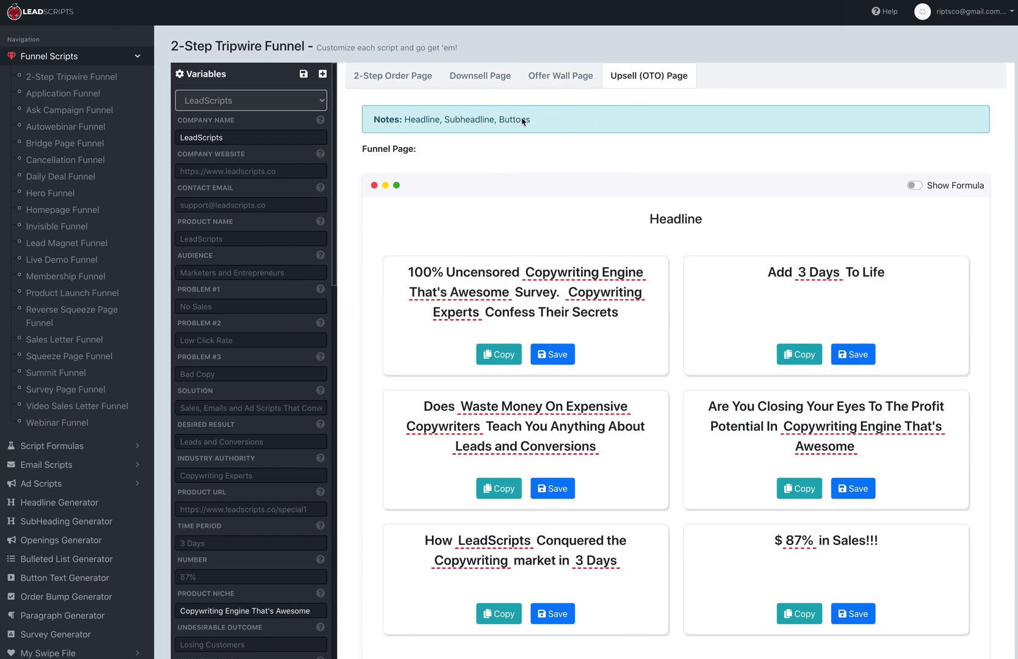
- Copy the first 2-Step Order Page headline script and expand the swipe file categories
{"action": "left_click", "coordinate": [409, 82]}
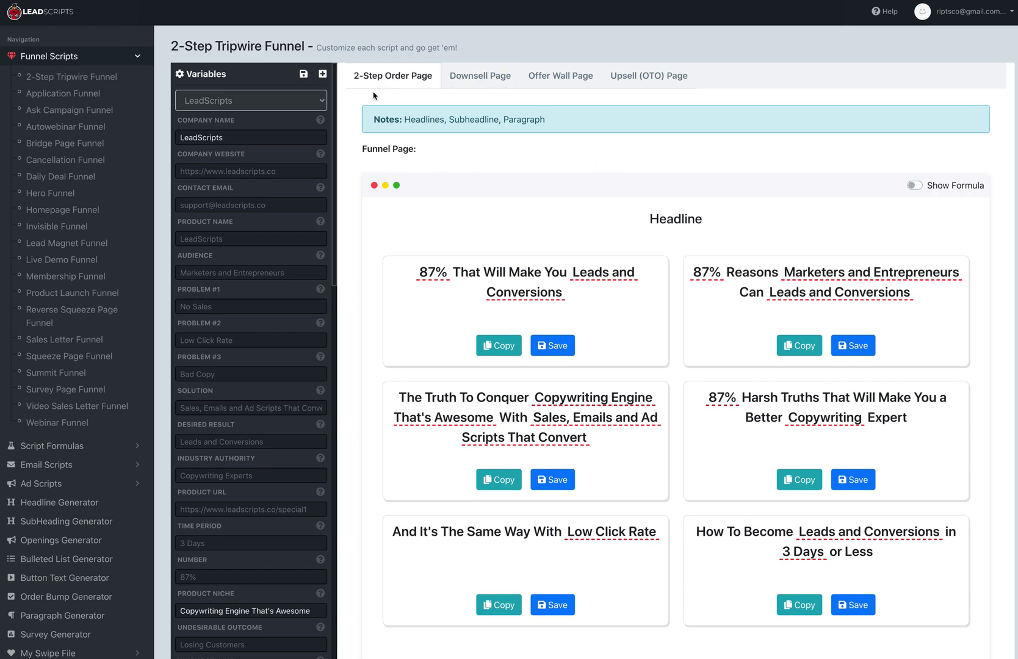
{"action": "left_click", "coordinate": [521, 344]}
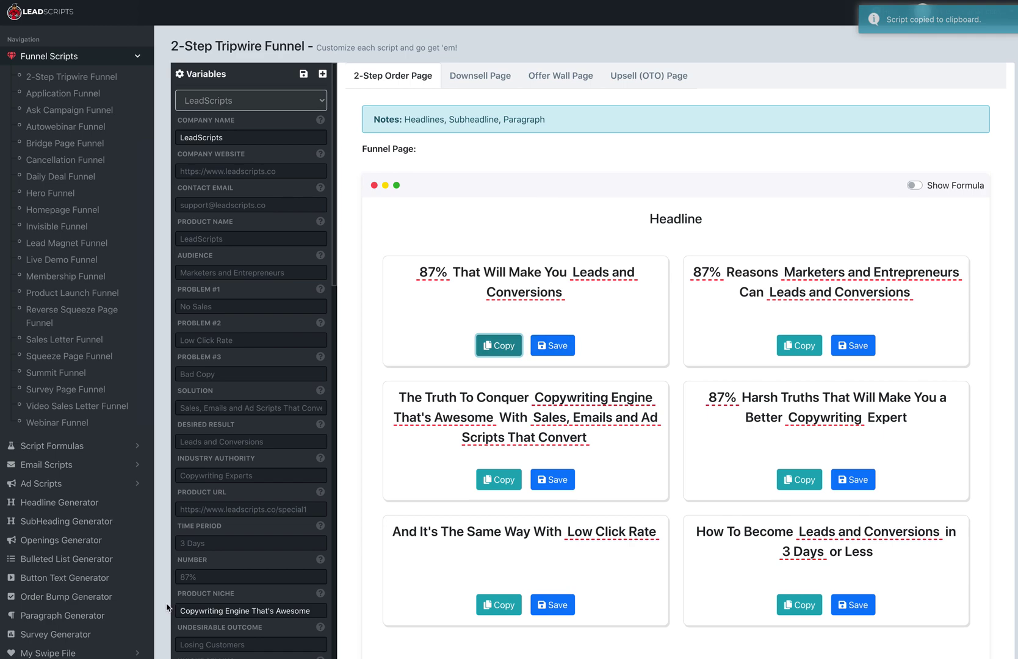
{"action": "left_click", "coordinate": [38, 653]}
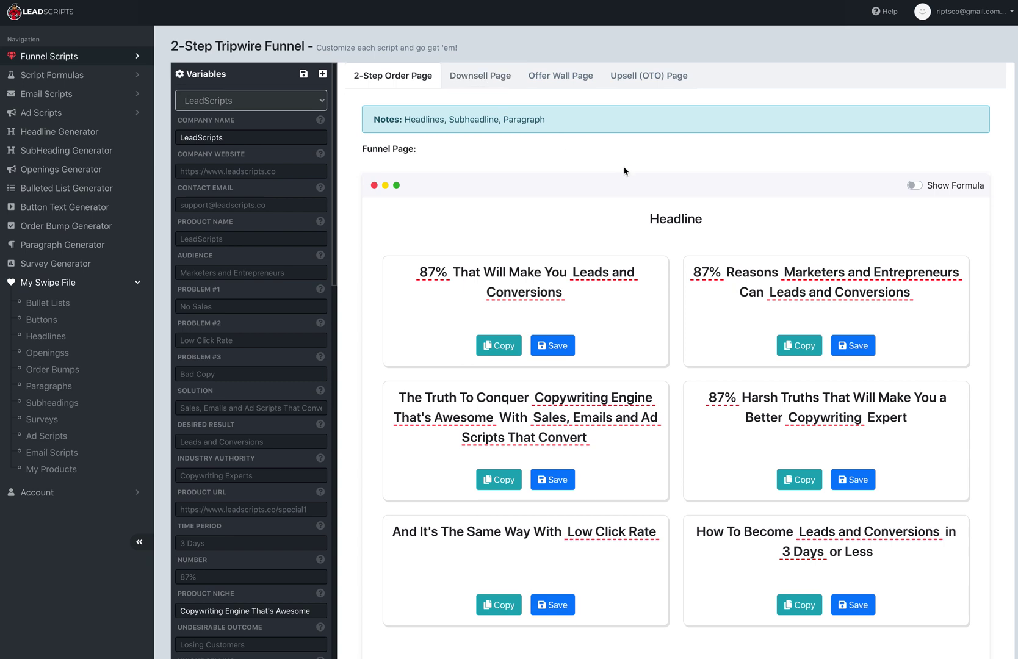
- Open the Squeeze Page Funnel scripts and scroll through its headlines
{"action": "left_click", "coordinate": [50, 58]}
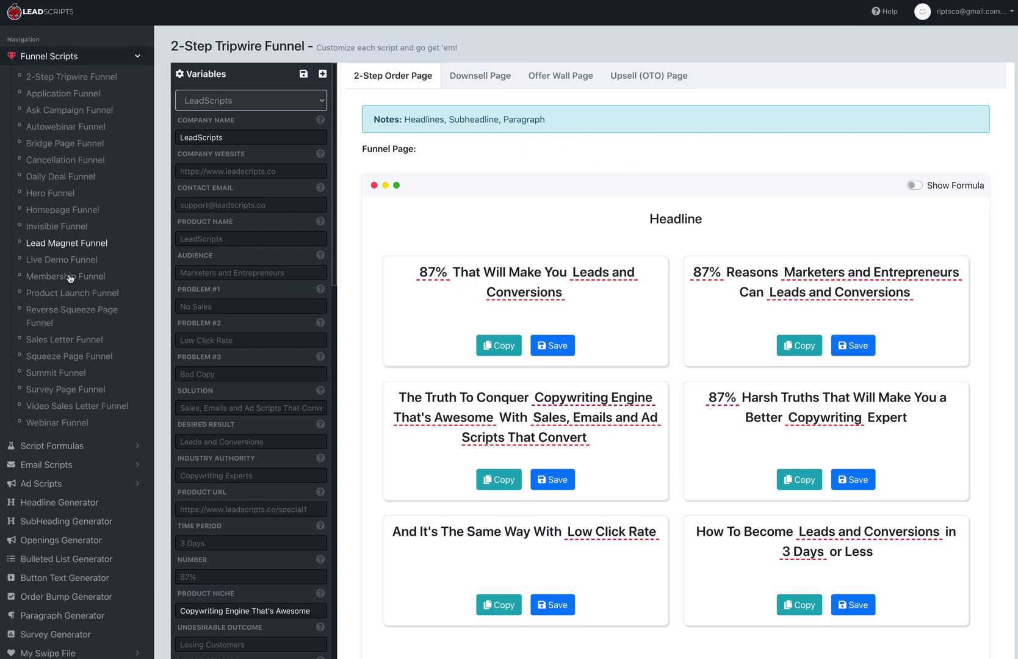
{"action": "left_click", "coordinate": [69, 358]}
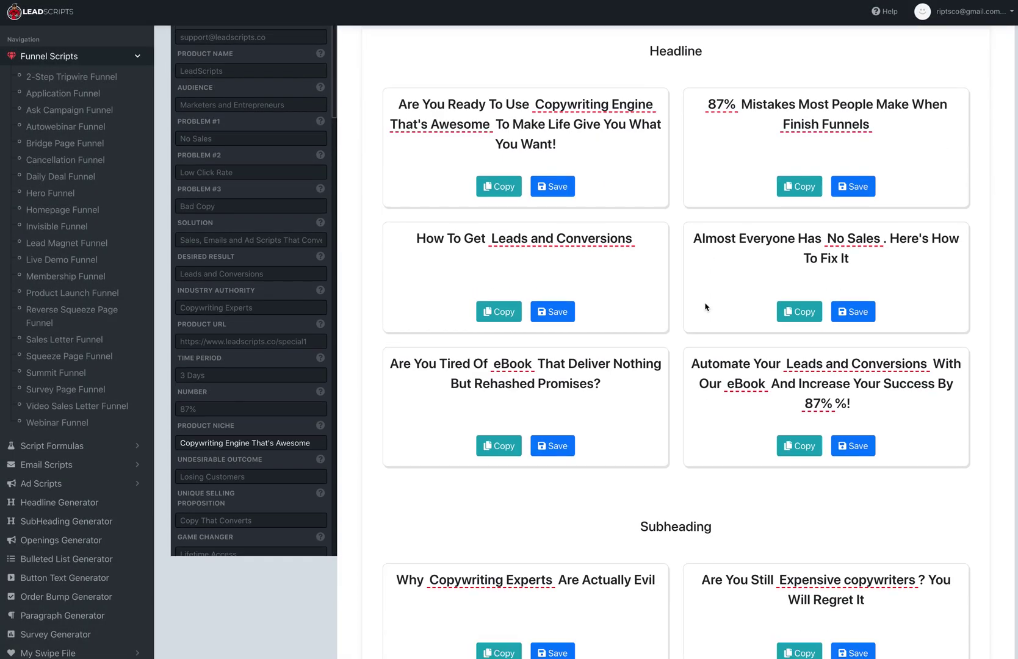
{"action": "scroll", "coordinate": [708, 307], "scroll_direction": "down", "scroll_amount": 6}
{"action": "scroll", "coordinate": [693, 438], "scroll_direction": "down", "scroll_amount": 6}
{"action": "scroll", "coordinate": [677, 427], "scroll_direction": "up", "scroll_amount": 12}
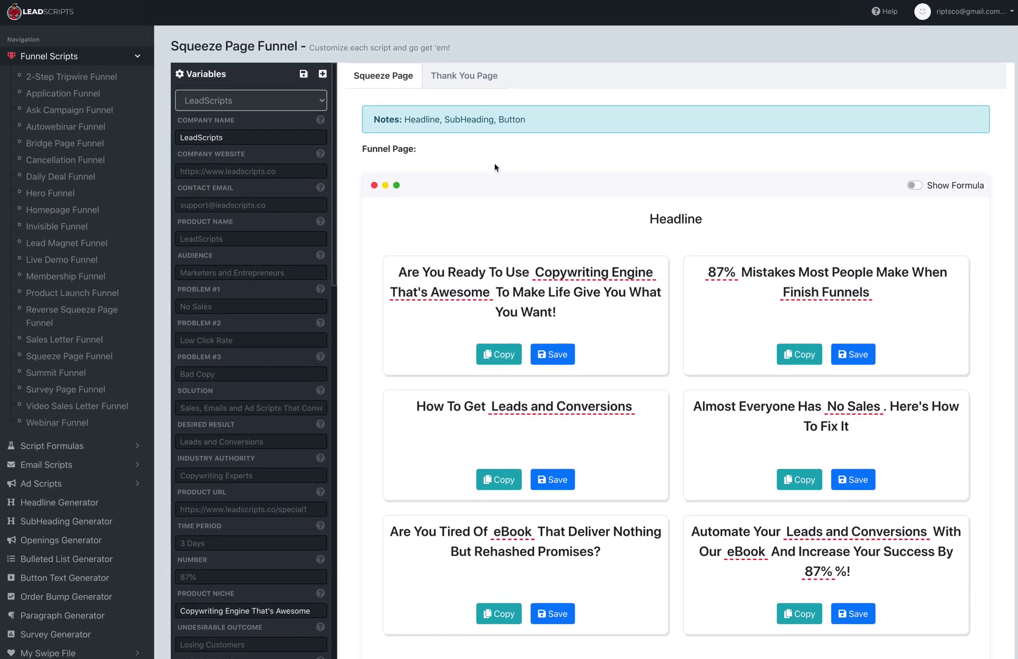
- Review the Thank You Page scripts, selecting the Headline title, then return to the Squeeze Page
{"action": "left_click", "coordinate": [481, 81]}
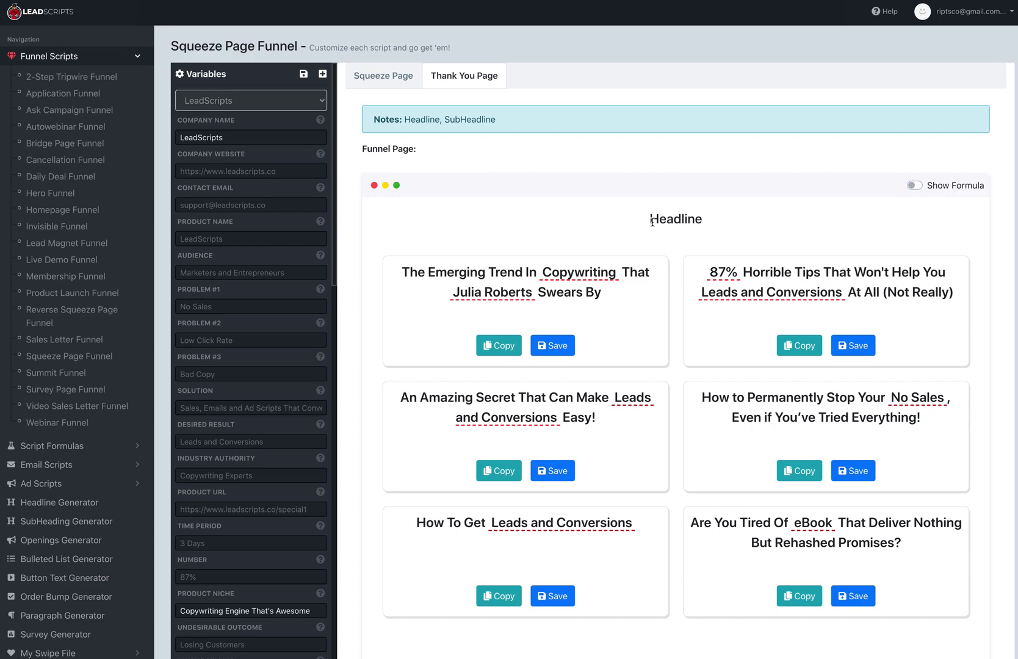
{"action": "left_click_drag", "start_coordinate": [650, 220], "coordinate": [703, 220]}
{"action": "scroll", "coordinate": [695, 470], "scroll_direction": "down", "scroll_amount": 1}
{"action": "scroll", "coordinate": [695, 471], "scroll_direction": "down", "scroll_amount": 7}
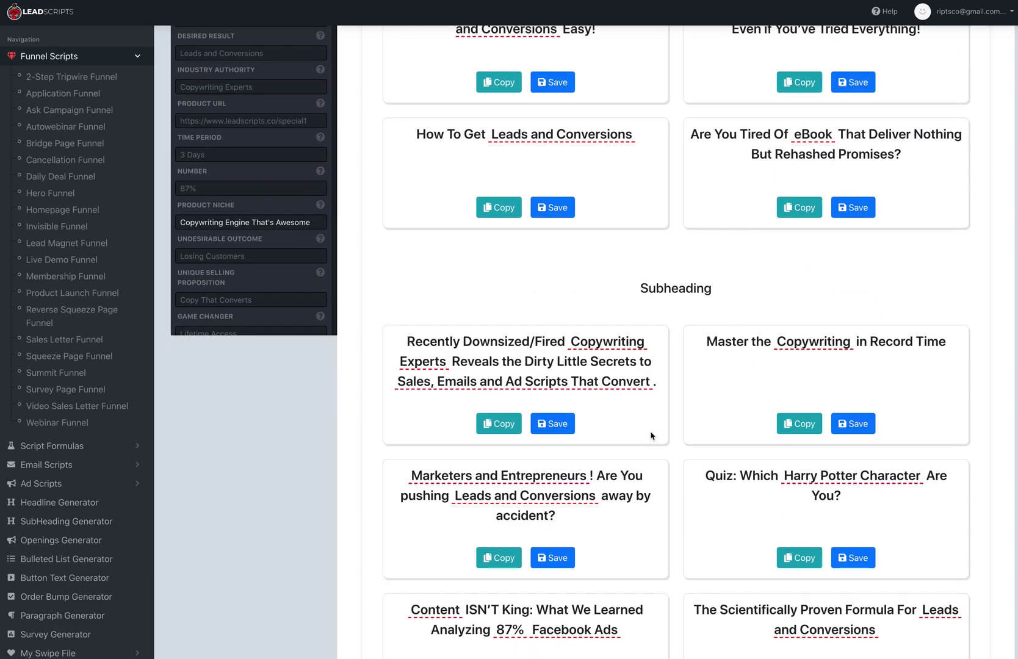
{"action": "scroll", "coordinate": [672, 305], "scroll_direction": "up", "scroll_amount": 10}
{"action": "left_click", "coordinate": [617, 227]}
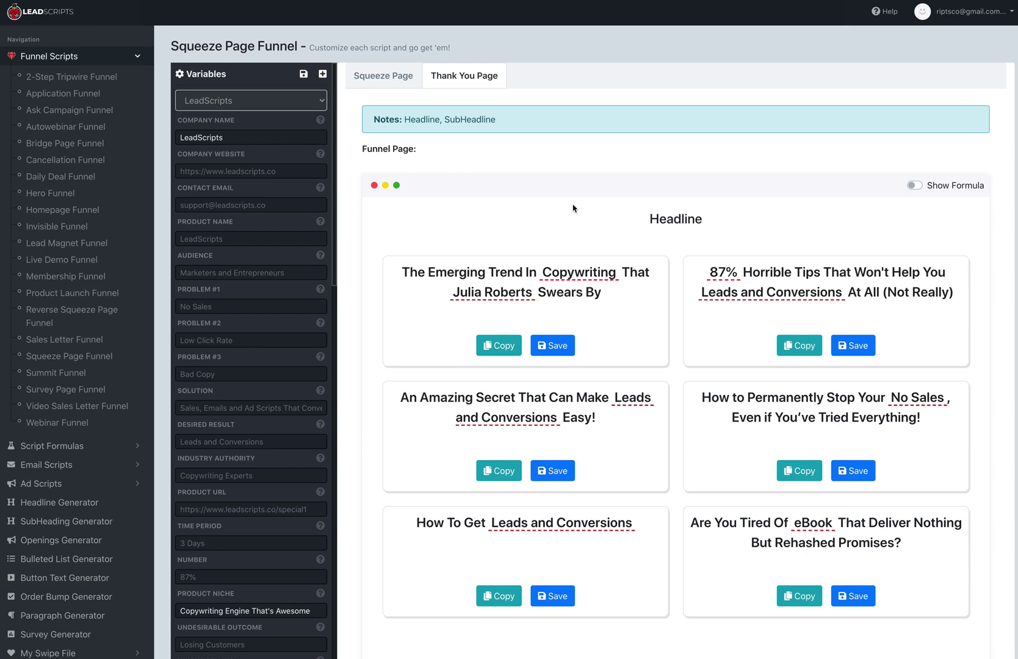
{"action": "left_click", "coordinate": [391, 76]}
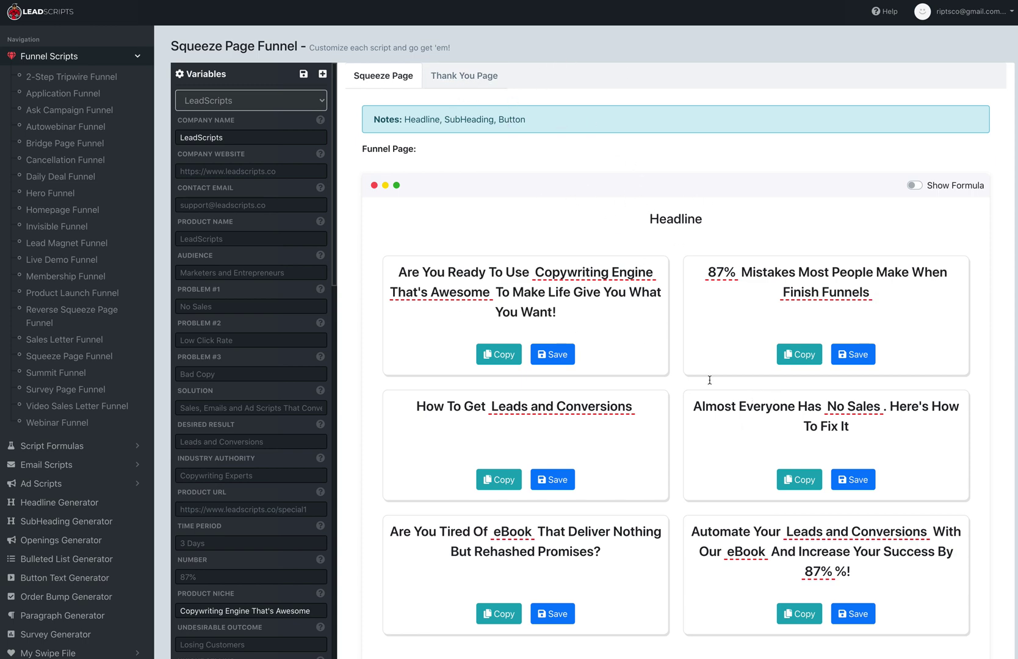
- Compare the Thank You Page and Squeeze Page headlines again, then open the Subheading Generator
{"action": "left_click", "coordinate": [464, 74]}
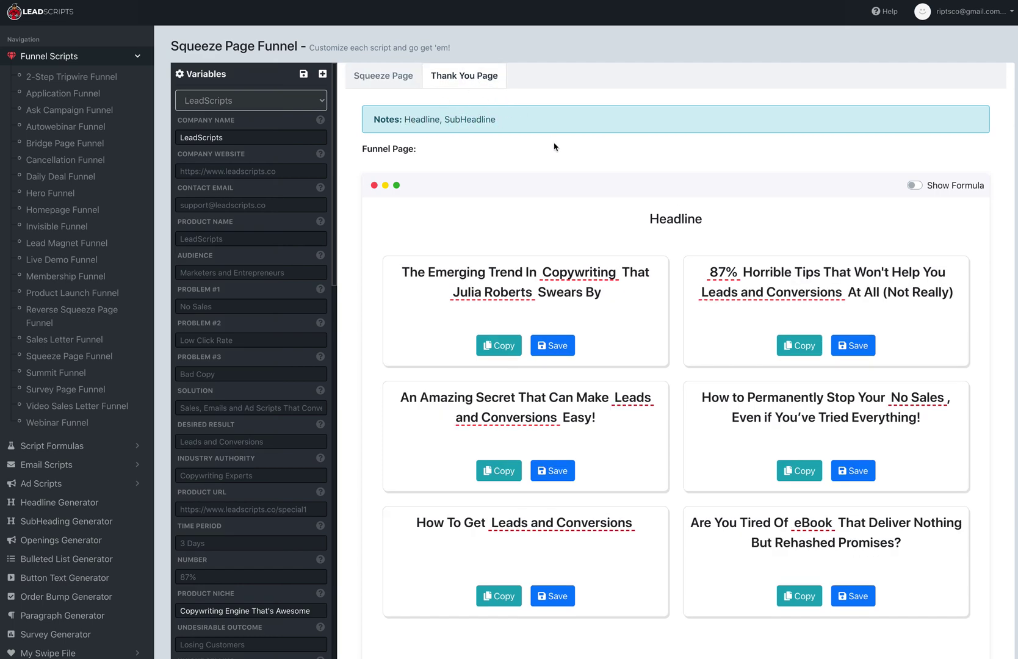
{"action": "left_click", "coordinate": [403, 81]}
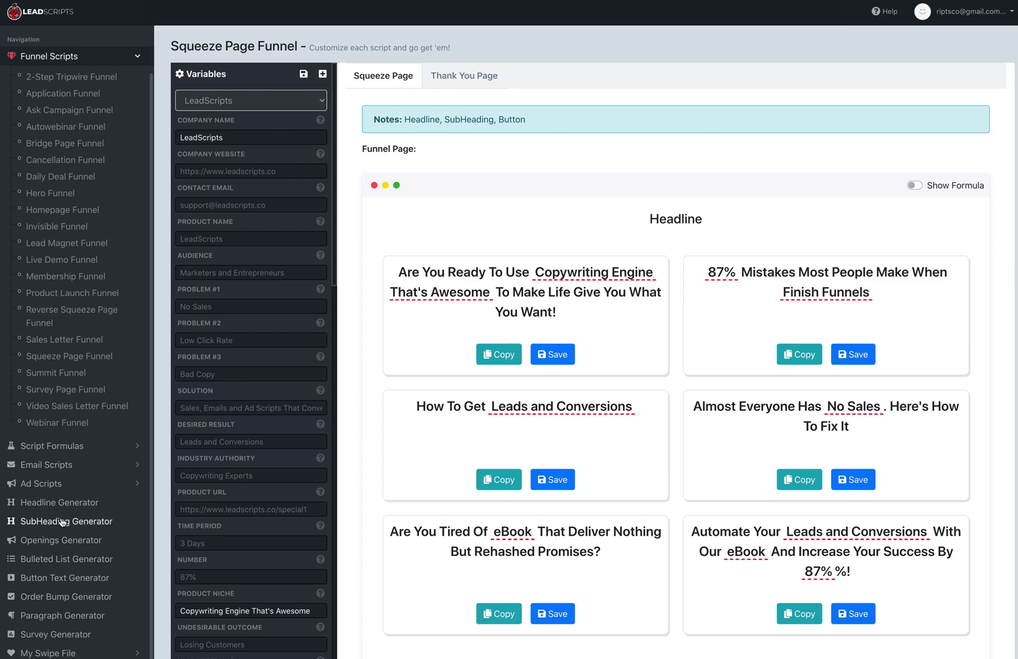
{"action": "left_click", "coordinate": [83, 519]}
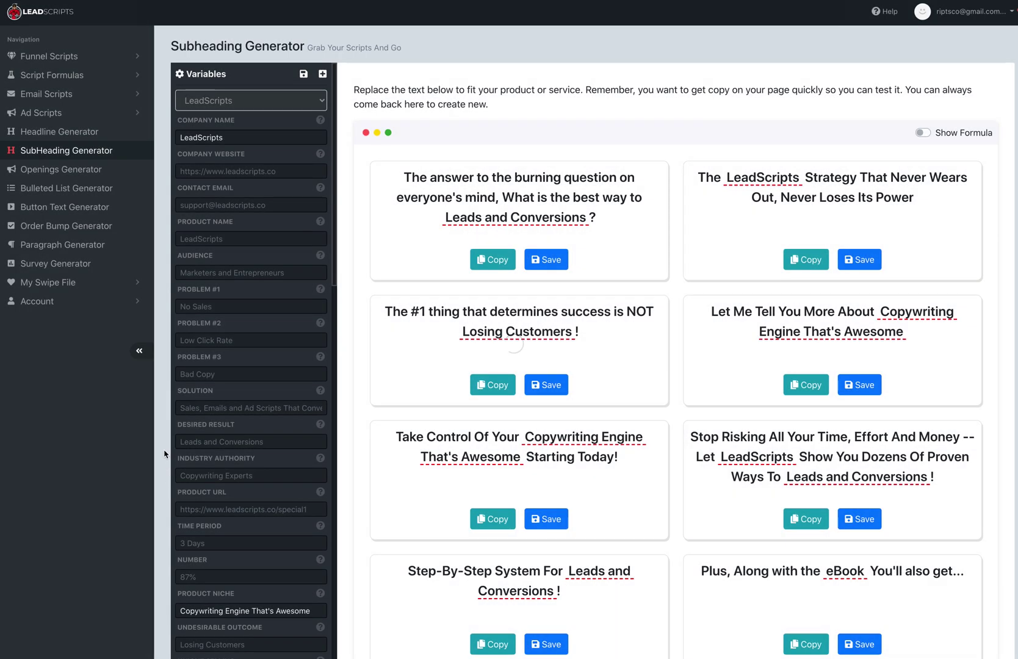
- Open the Openings Generator, then expand the Funnel Scripts list to reach Hero Funnel
{"action": "left_click", "coordinate": [62, 177]}
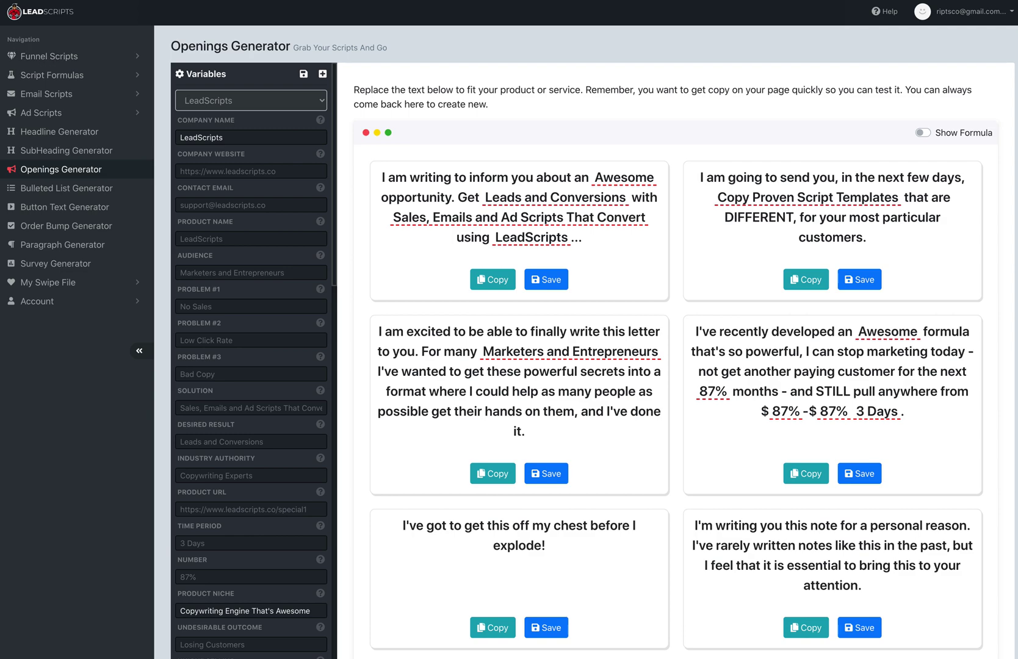
{"action": "left_click", "coordinate": [67, 63]}
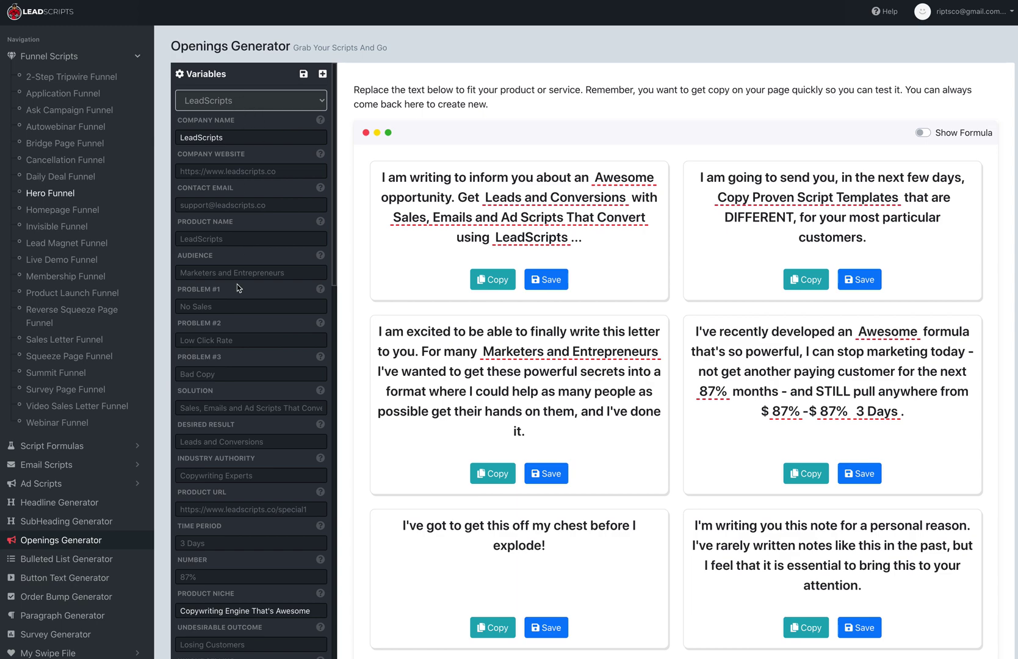
{"action": "scroll", "coordinate": [68, 550], "scroll_direction": "down", "scroll_amount": 1}
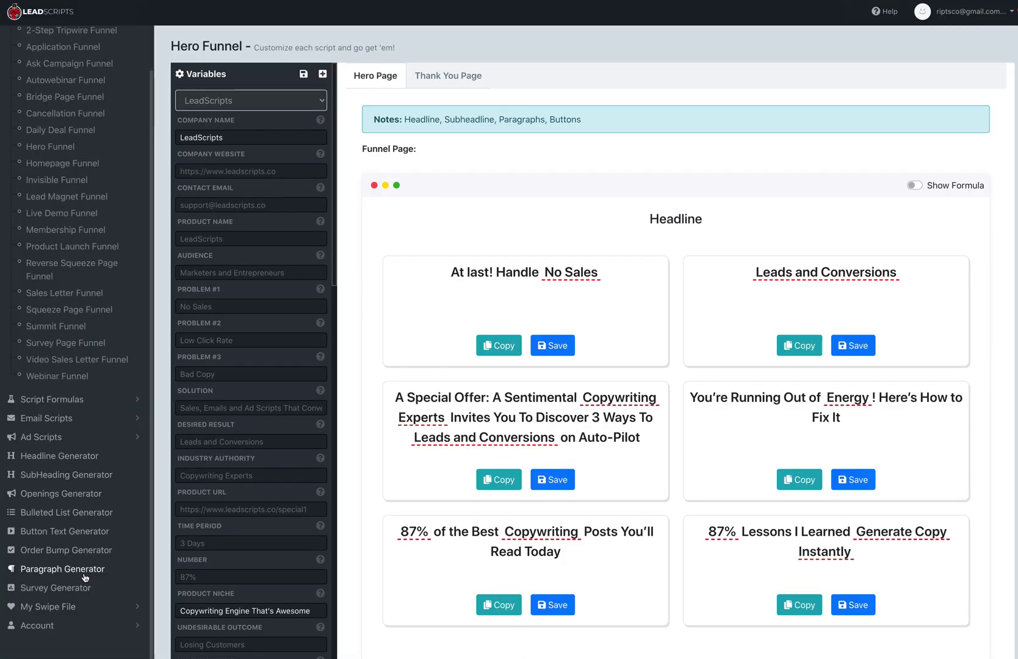
- View the My Account subscription details, then reopen the 2-Step Tripwire Funnel scripts
{"action": "left_click", "coordinate": [44, 628]}
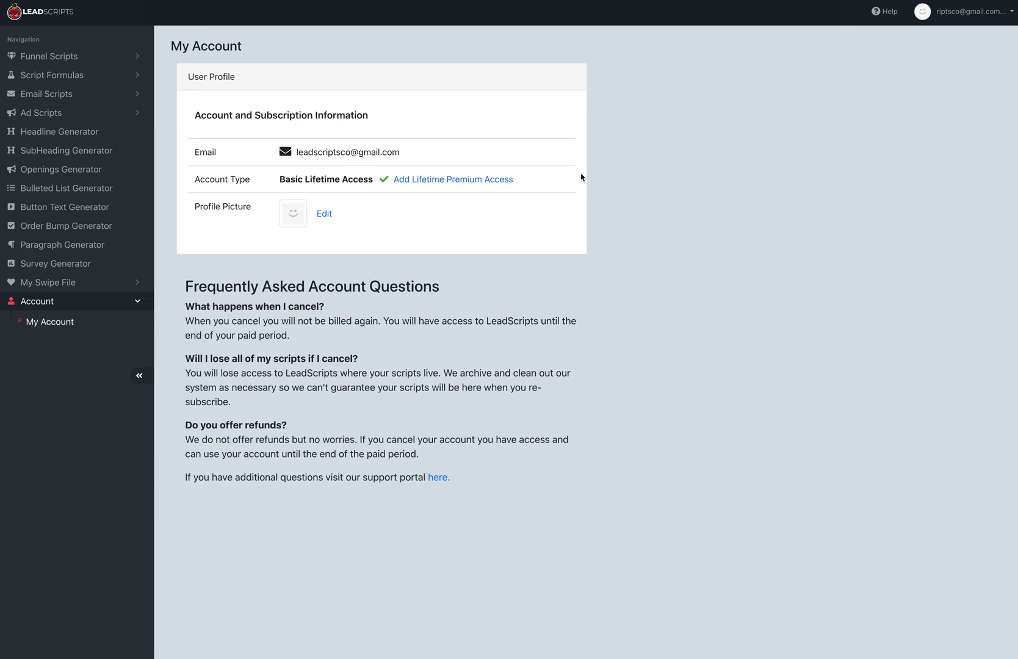
{"action": "left_click", "coordinate": [55, 56]}
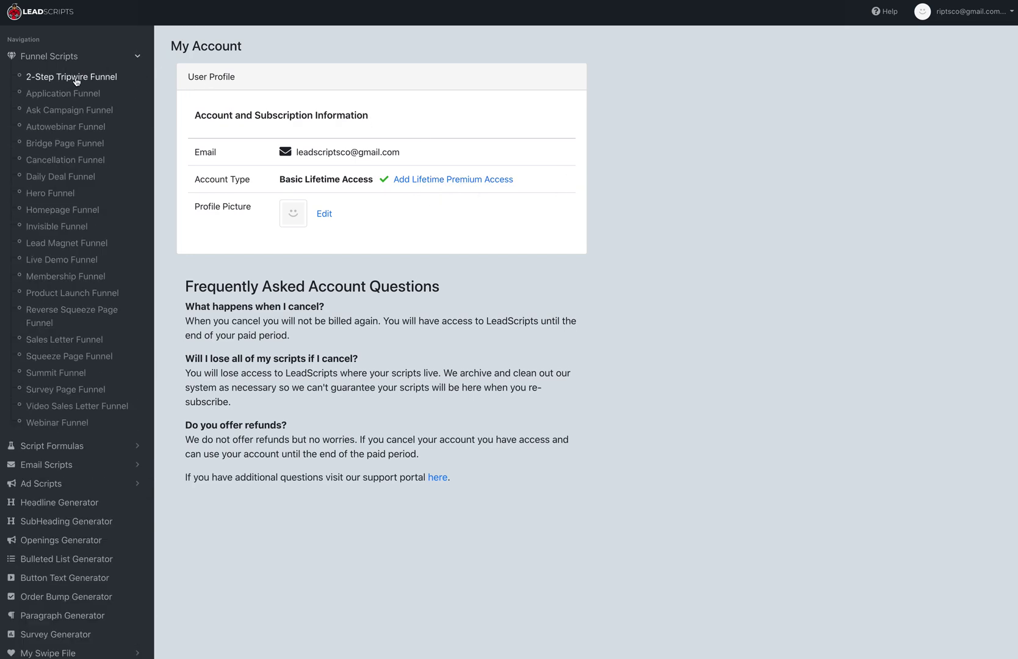
{"action": "left_click", "coordinate": [76, 78]}
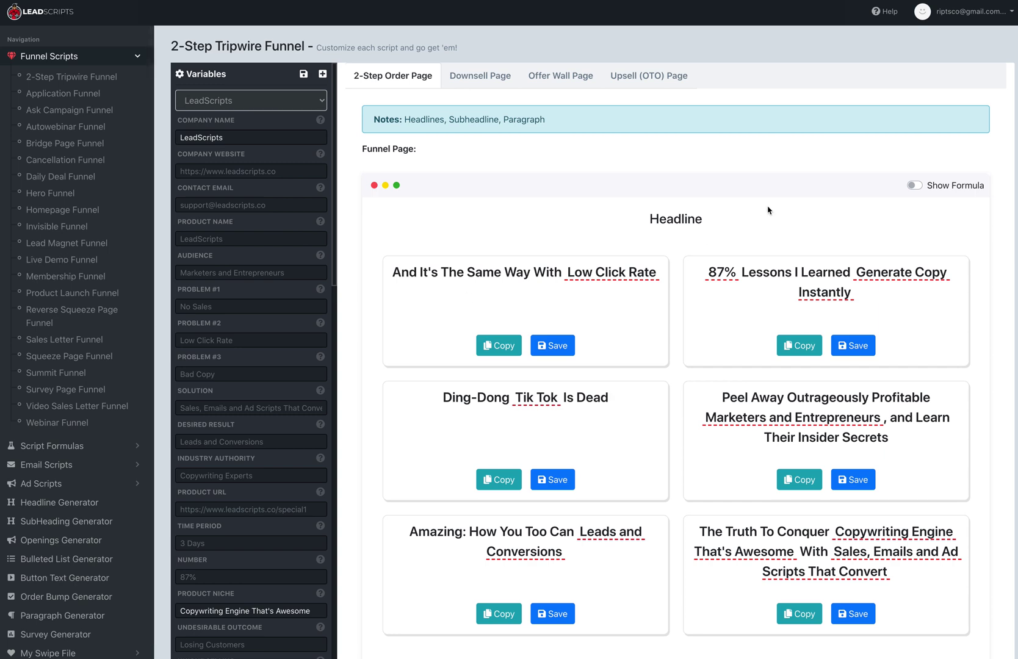
- Toggle Show Formula on and back off on the 2-Step Tripwire Funnel headlines
{"action": "left_click", "coordinate": [941, 189]}
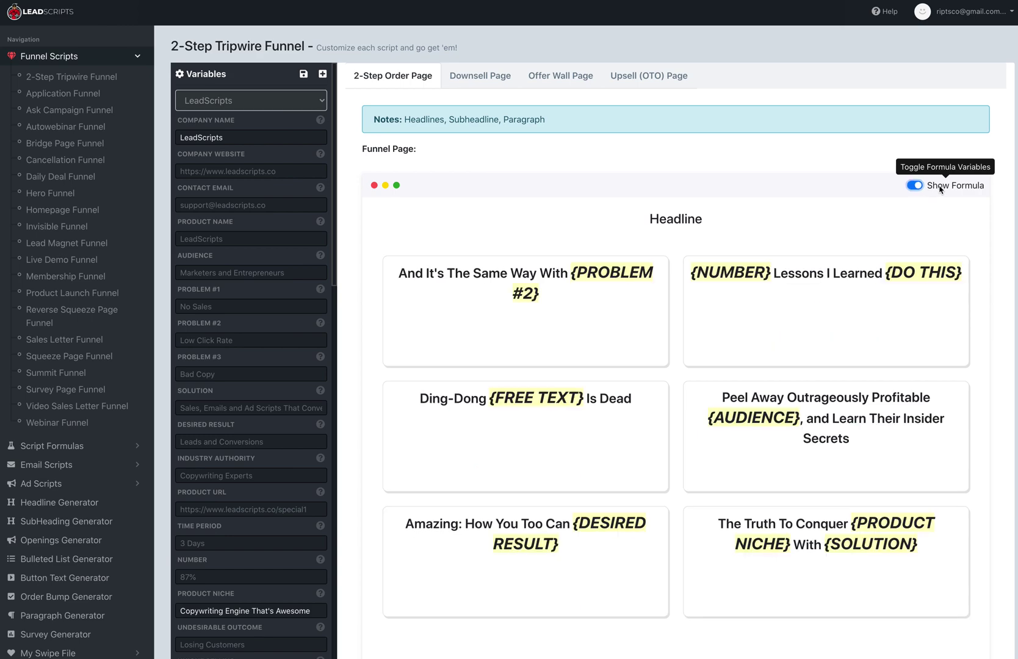
{"action": "left_click", "coordinate": [941, 191]}
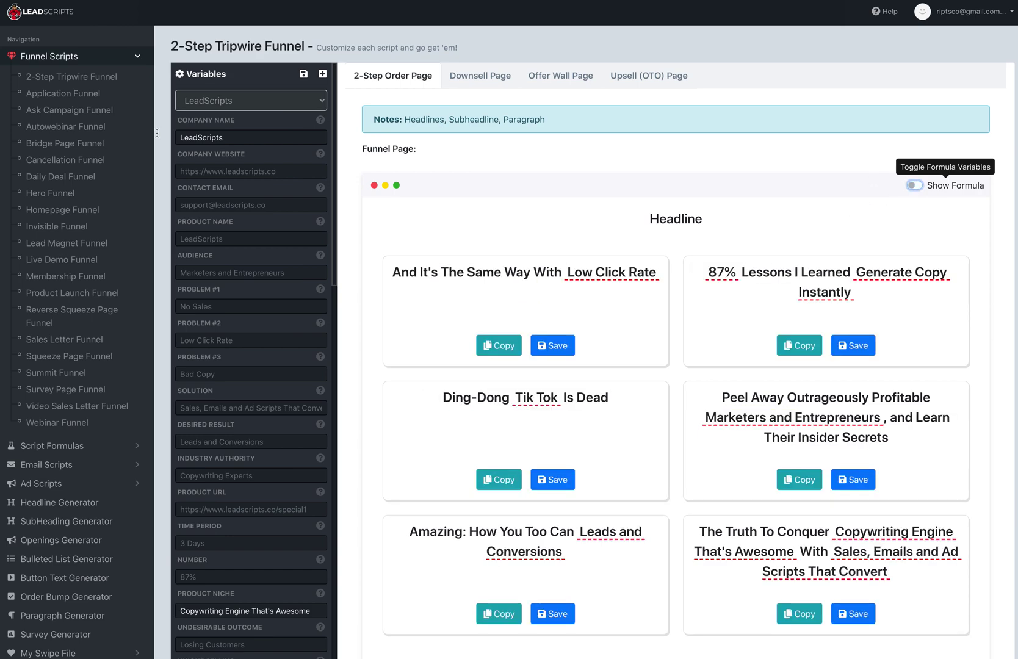